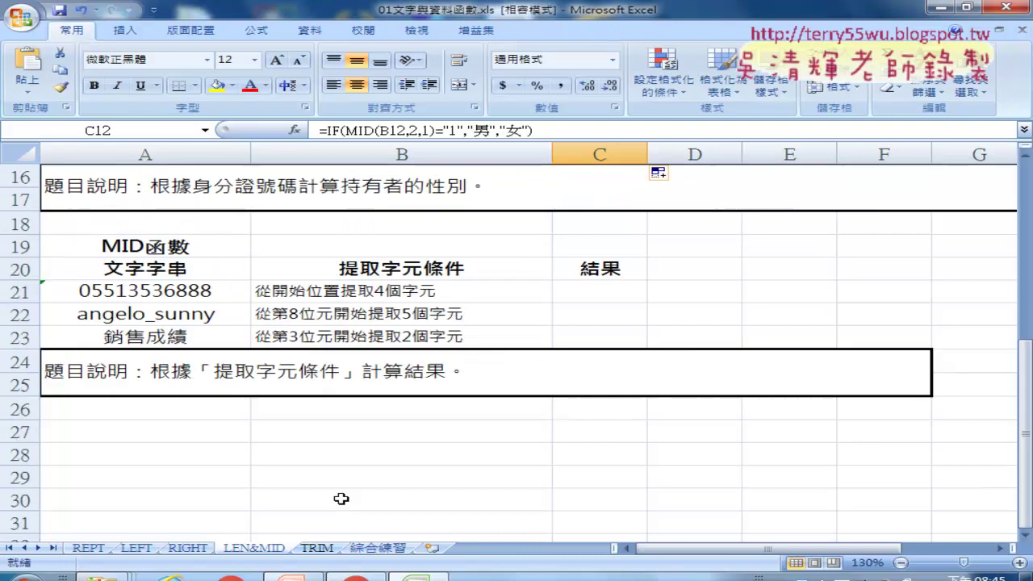
{"action": "scroll", "coordinate": [342, 499], "scroll_direction": "up", "scroll_amount": 3}
- Inspect C12's =IF(MID(B12,2,1)="1","男","女") arguments in the gender table, leaving them unchanged
{"action": "left_click", "coordinate": [345, 132]}
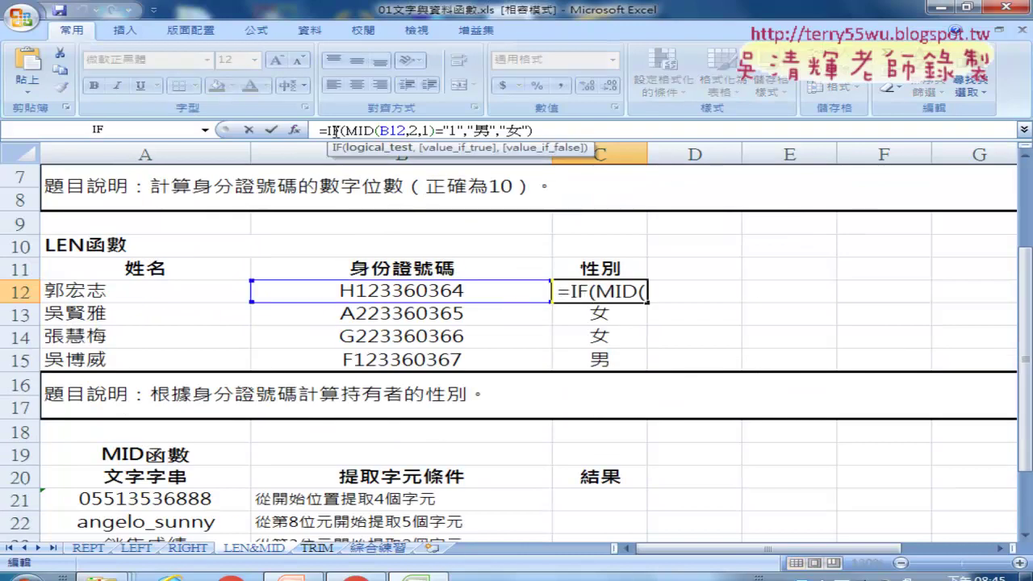
{"action": "left_click", "coordinate": [295, 129]}
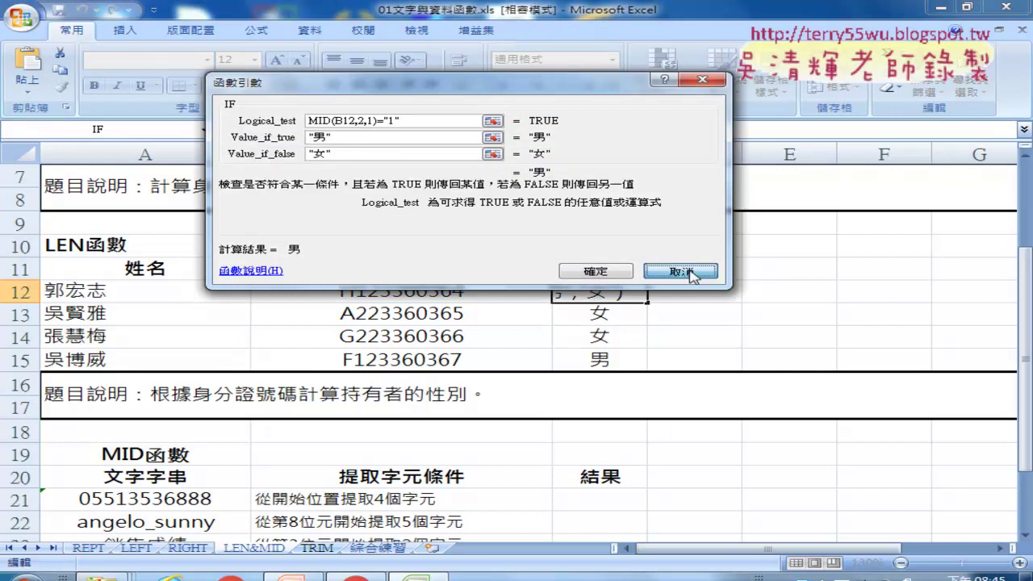
{"action": "left_click", "coordinate": [681, 271]}
{"action": "left_click", "coordinate": [593, 270]}
{"action": "left_click", "coordinate": [691, 291]}
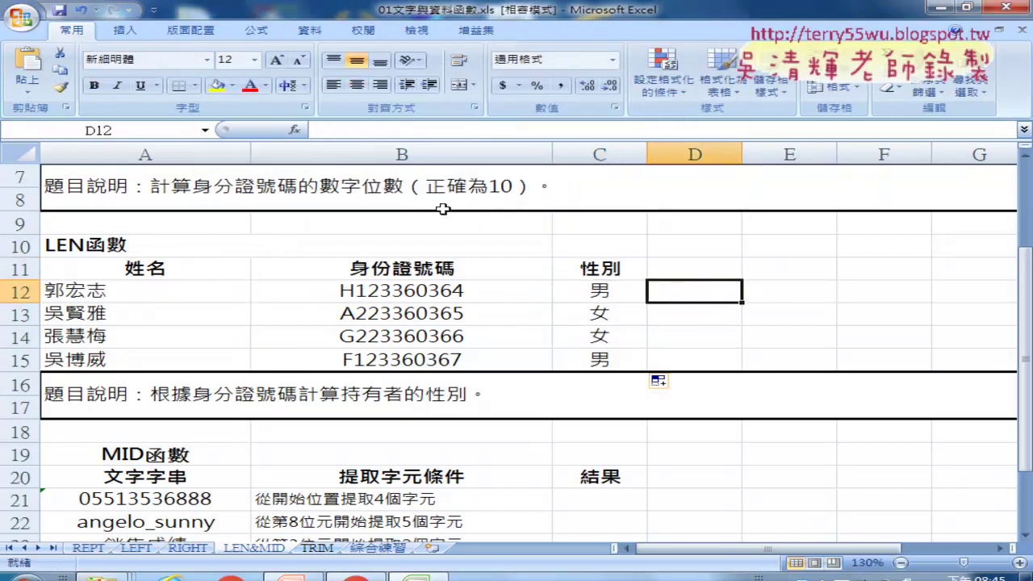
{"action": "left_click", "coordinate": [295, 129]}
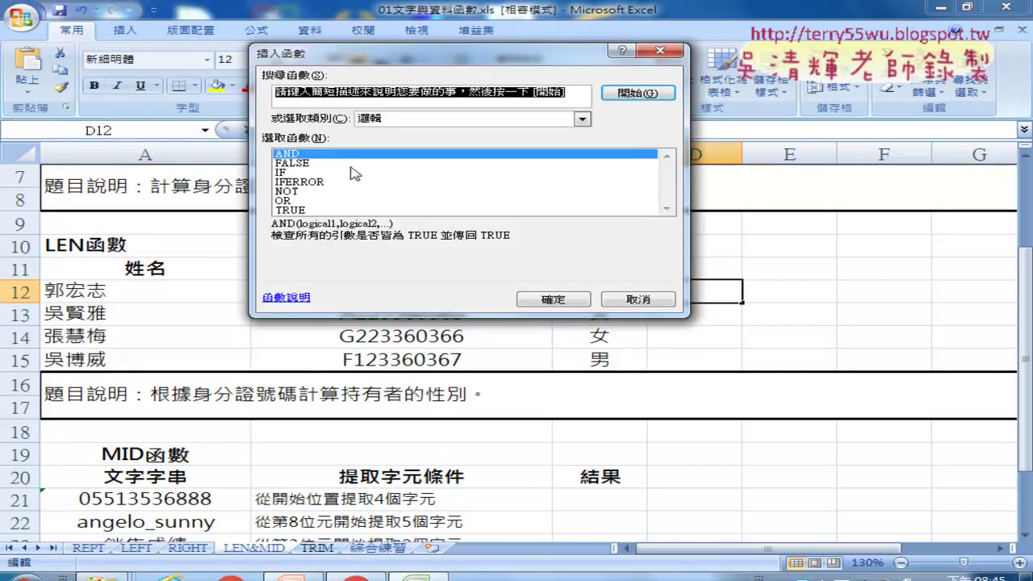
{"action": "left_click", "coordinate": [422, 119]}
{"action": "left_click", "coordinate": [419, 207]}
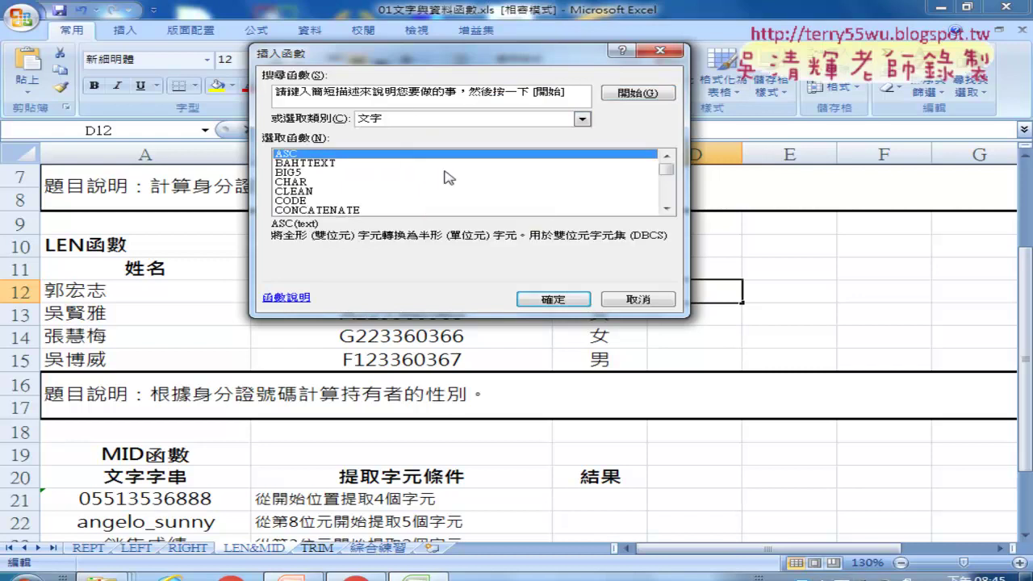
{"action": "mouse_move", "coordinate": [666, 162]}
{"action": "left_mouse_down"}
{"action": "mouse_move", "coordinate": [665, 186]}
{"action": "mouse_move", "coordinate": [665, 165]}
{"action": "left_mouse_up"}
{"action": "left_click", "coordinate": [335, 165]}
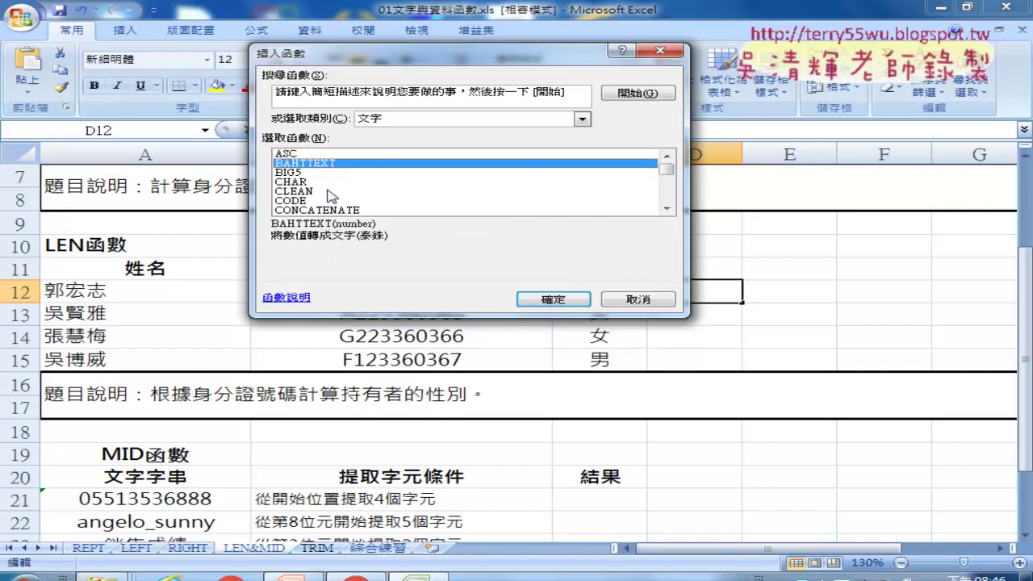
{"action": "left_click", "coordinate": [305, 174]}
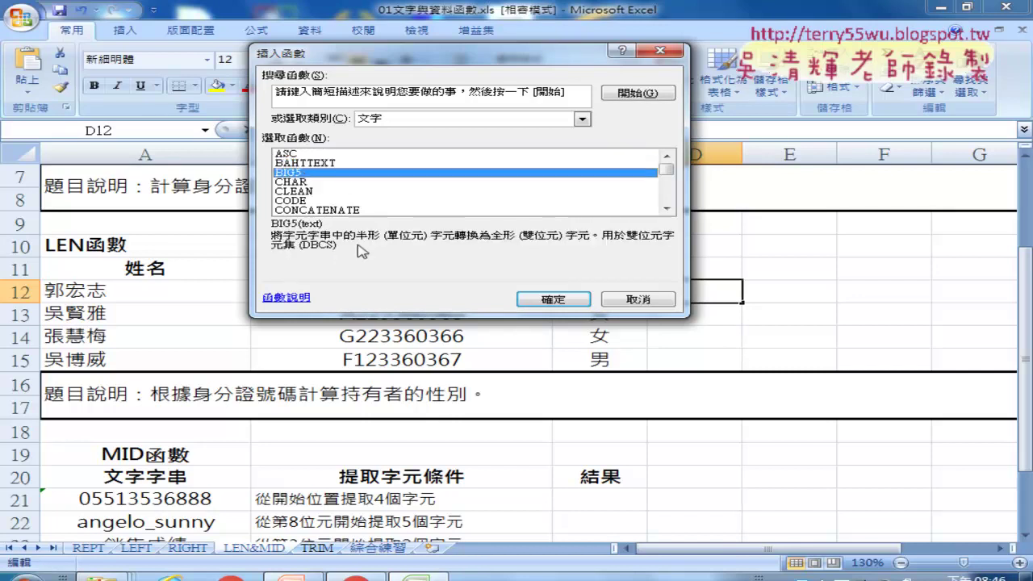
{"action": "left_click", "coordinate": [306, 182]}
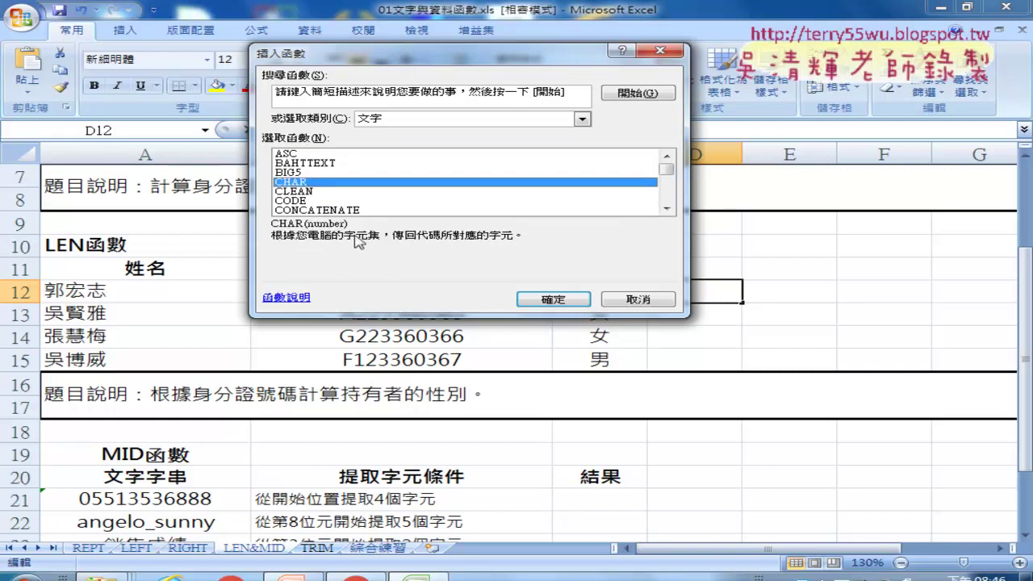
{"action": "left_click", "coordinate": [307, 192]}
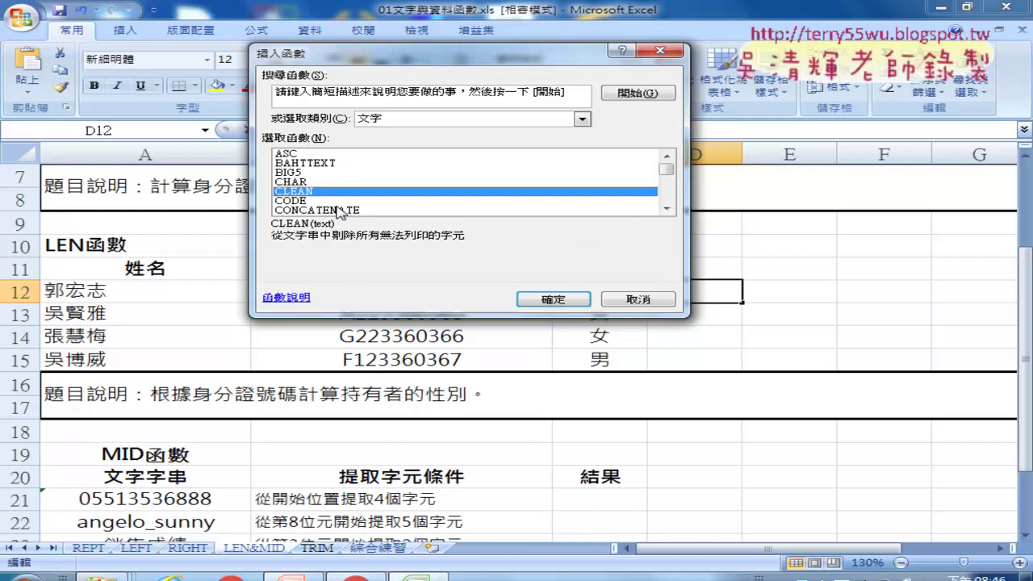
{"action": "left_click", "coordinate": [337, 201]}
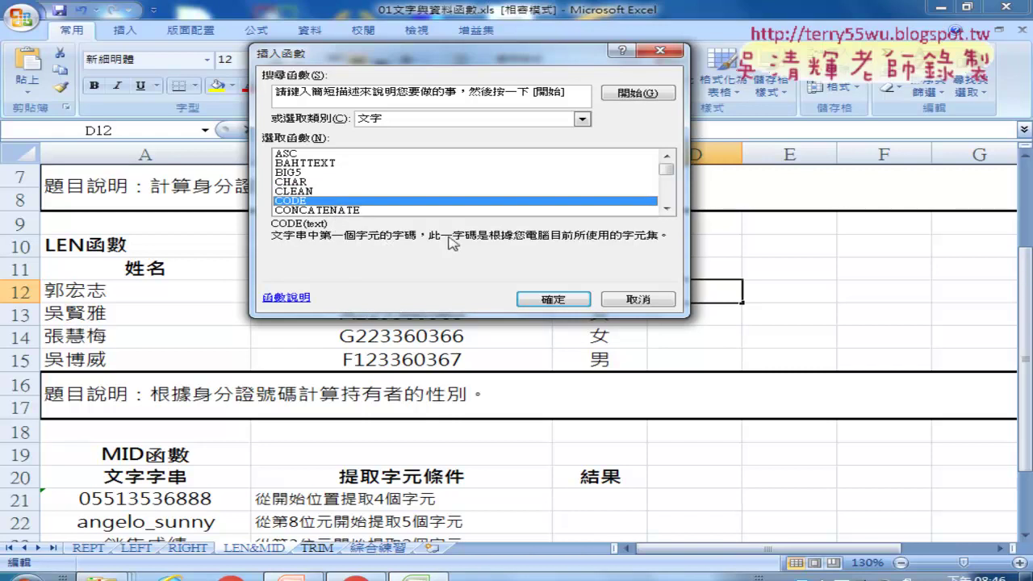
{"action": "left_click", "coordinate": [667, 208]}
{"action": "left_click", "coordinate": [667, 208]}
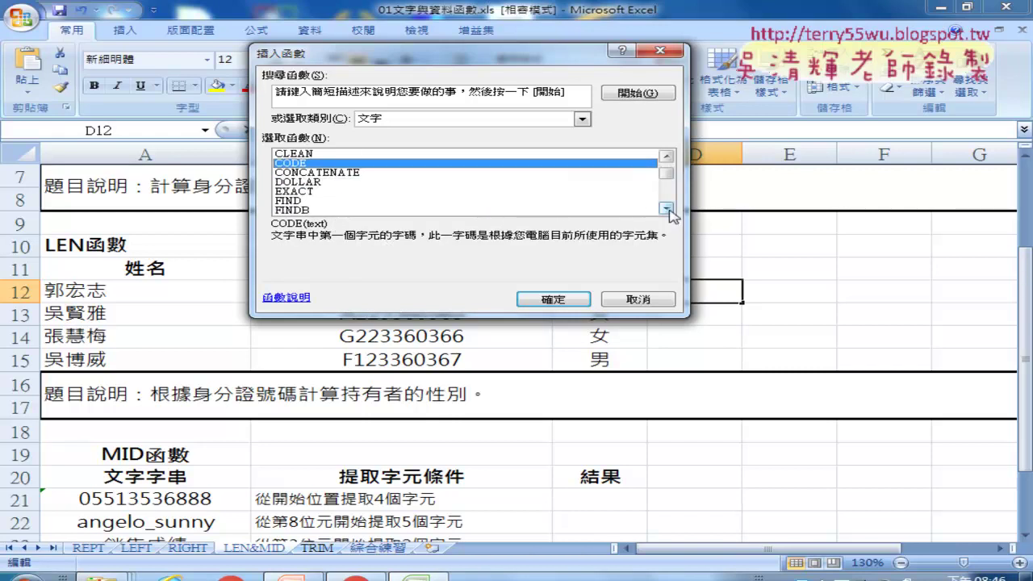
{"action": "left_click", "coordinate": [666, 209]}
{"action": "left_click", "coordinate": [667, 208]}
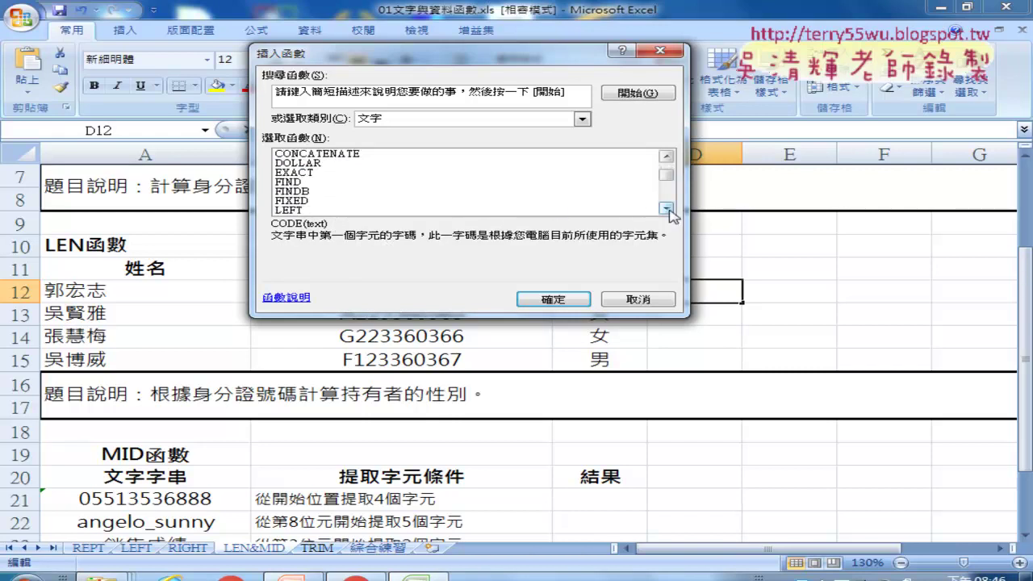
{"action": "left_click", "coordinate": [307, 183]}
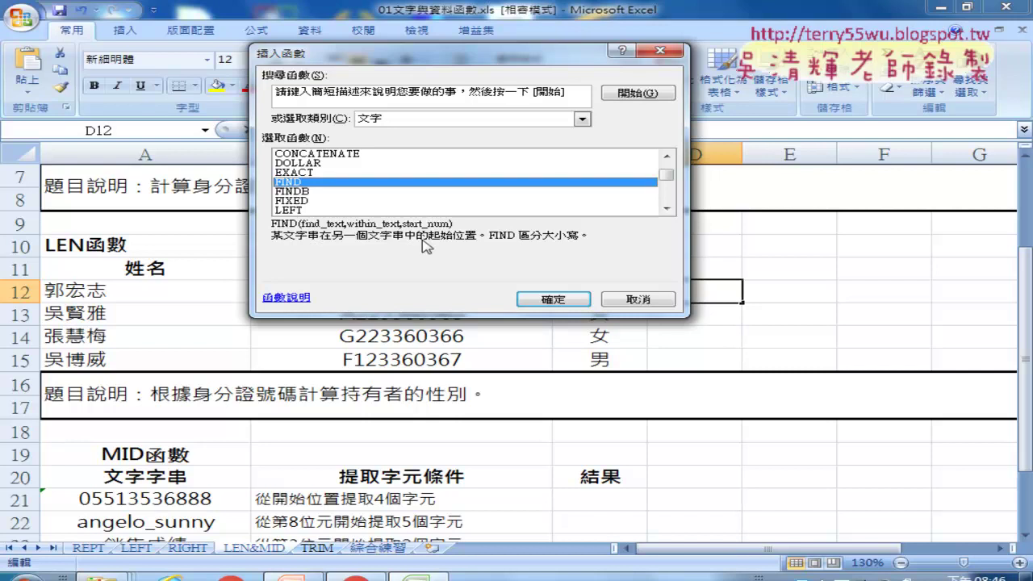
{"action": "left_click", "coordinate": [642, 299]}
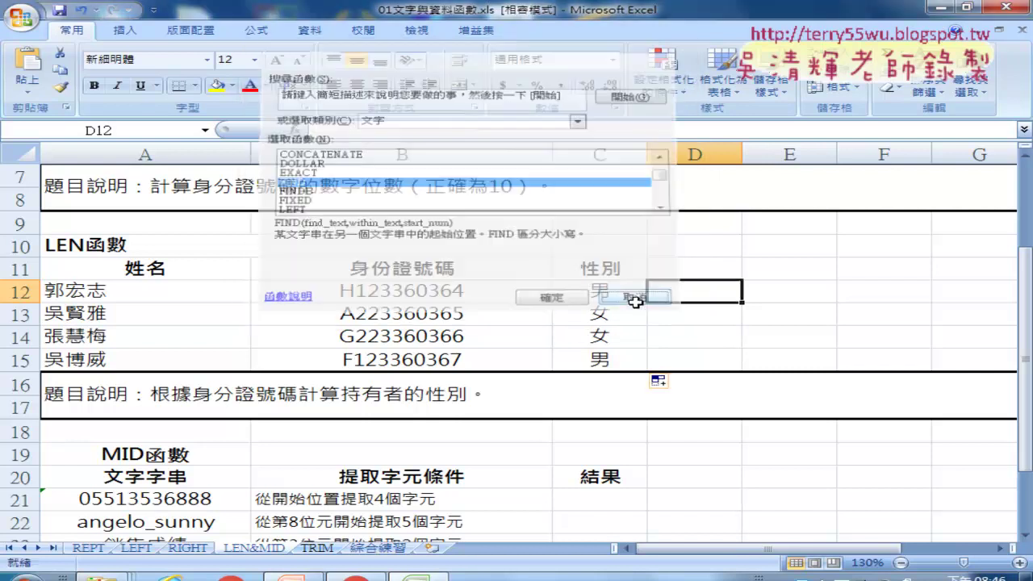
- In C12's IF arguments, replace the quoted "1" in the test with a bare 1, now giving FALSE (女)
{"action": "left_click", "coordinate": [579, 292]}
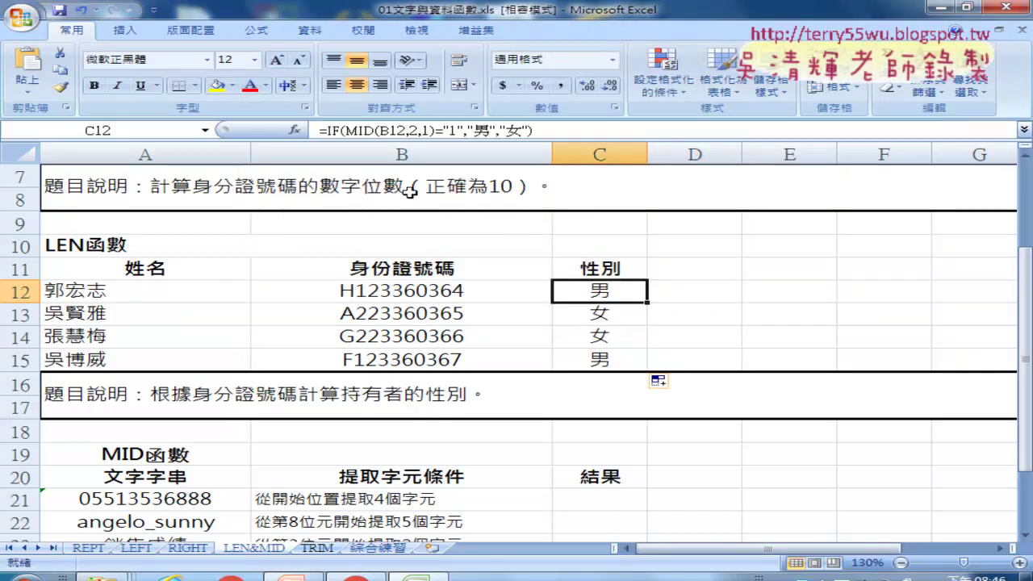
{"action": "left_click", "coordinate": [327, 130]}
{"action": "left_click", "coordinate": [293, 129]}
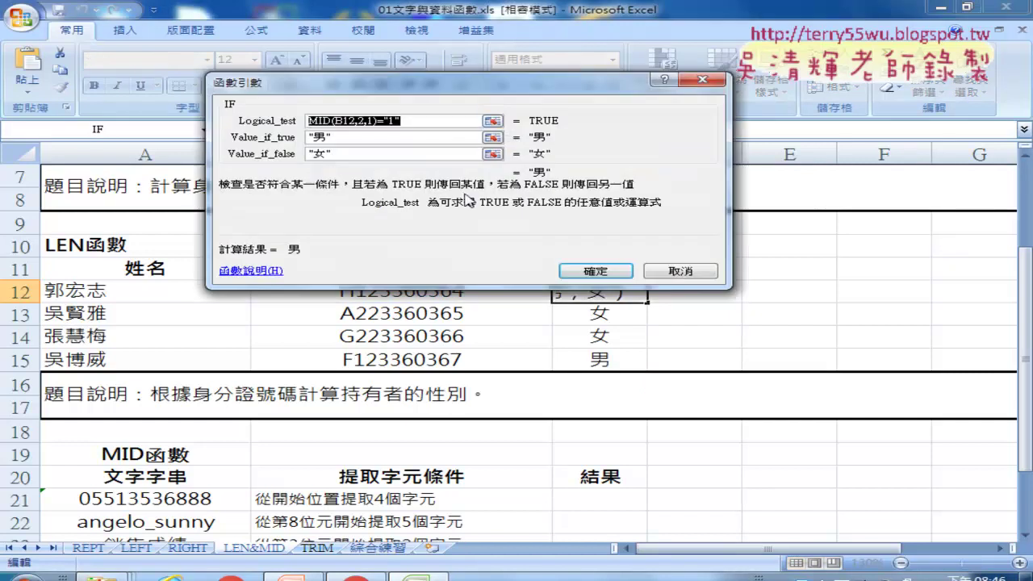
{"action": "left_click", "coordinate": [406, 121]}
{"action": "left_click_drag", "start_coordinate": [384, 121], "coordinate": [411, 121]}
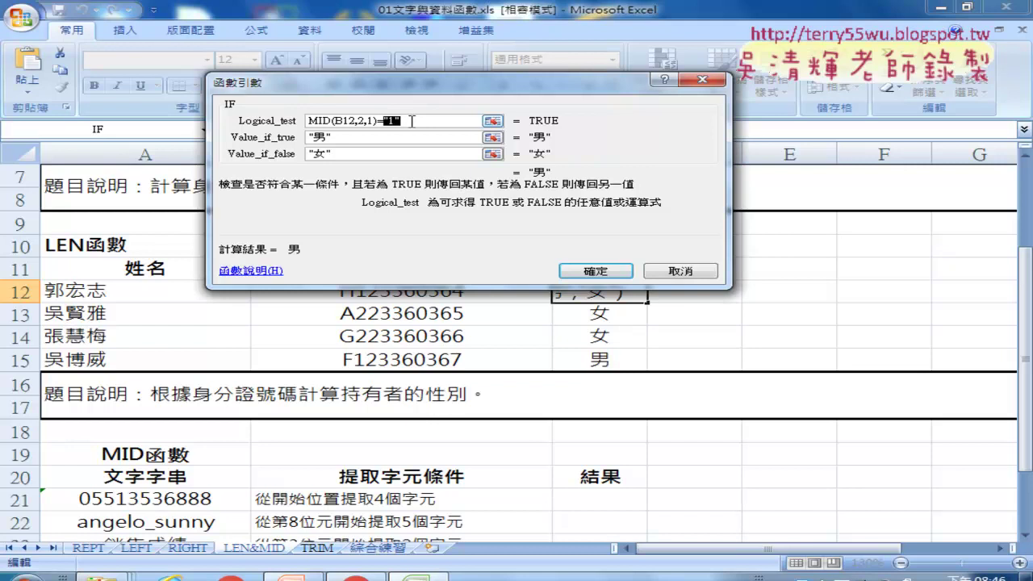
{"action": "type", "text": "1"}
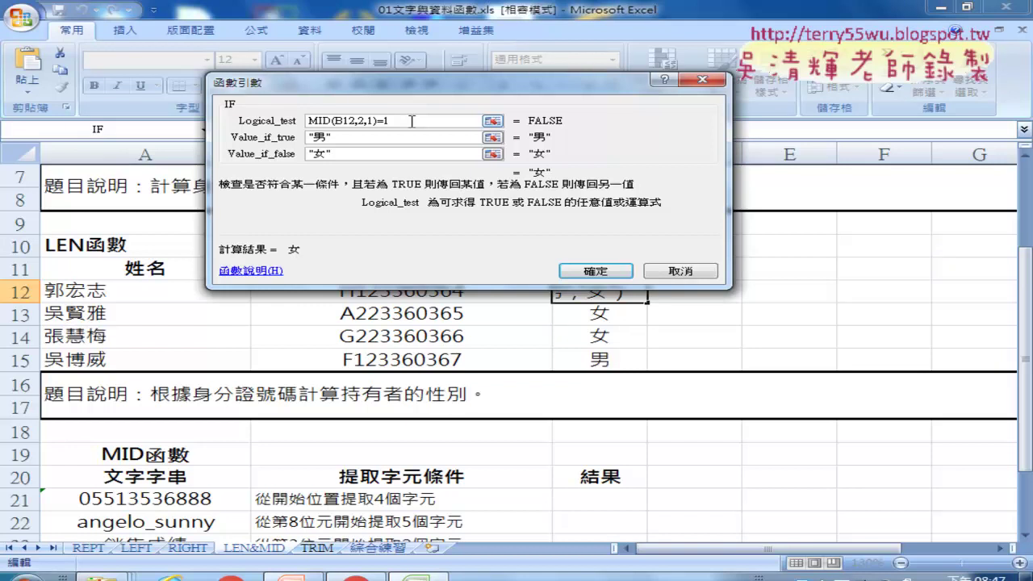
{"action": "left_click_drag", "start_coordinate": [378, 121], "coordinate": [305, 119]}
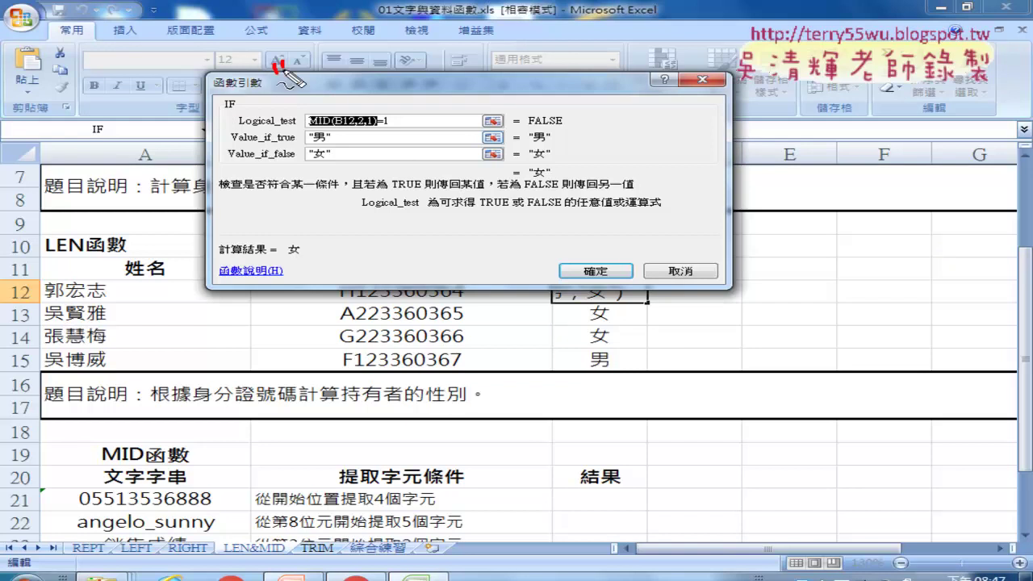
- Annotate the quotation marks on screen, clear the marks, and cancel the edit so C12 keeps "1"
{"action": "mouse_move", "coordinate": [292, 64]}
{"action": "left_mouse_down"}
{"action": "mouse_move", "coordinate": [296, 77]}
{"action": "mouse_move", "coordinate": [331, 71]}
{"action": "left_mouse_up"}
{"action": "mouse_move", "coordinate": [300, 114]}
{"action": "left_mouse_down"}
{"action": "mouse_move", "coordinate": [278, 50]}
{"action": "mouse_move", "coordinate": [305, 115]}
{"action": "left_mouse_up"}
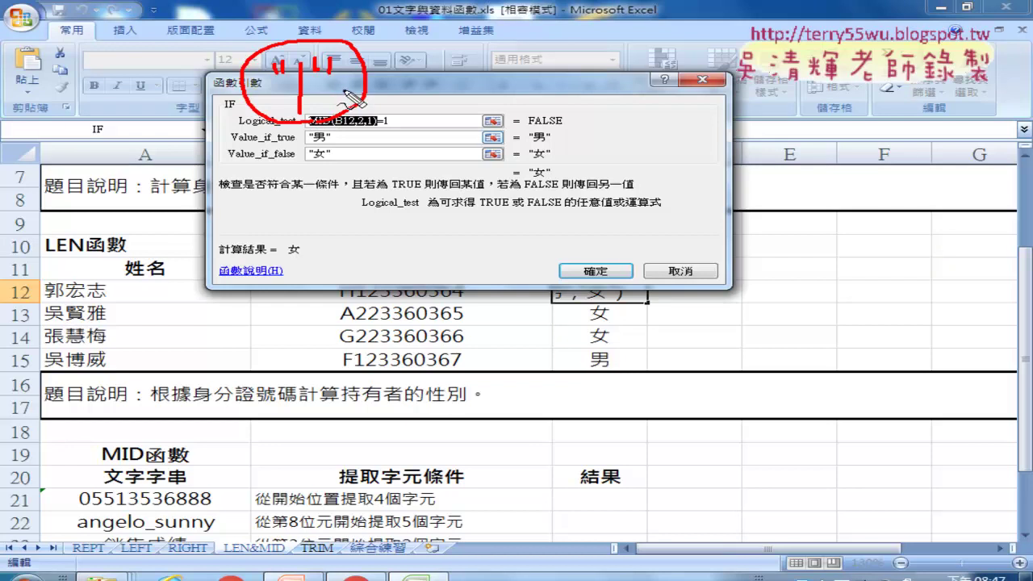
{"action": "mouse_move", "coordinate": [339, 84]}
{"action": "left_mouse_down"}
{"action": "mouse_move", "coordinate": [423, 84]}
{"action": "mouse_move", "coordinate": [407, 91]}
{"action": "left_mouse_up"}
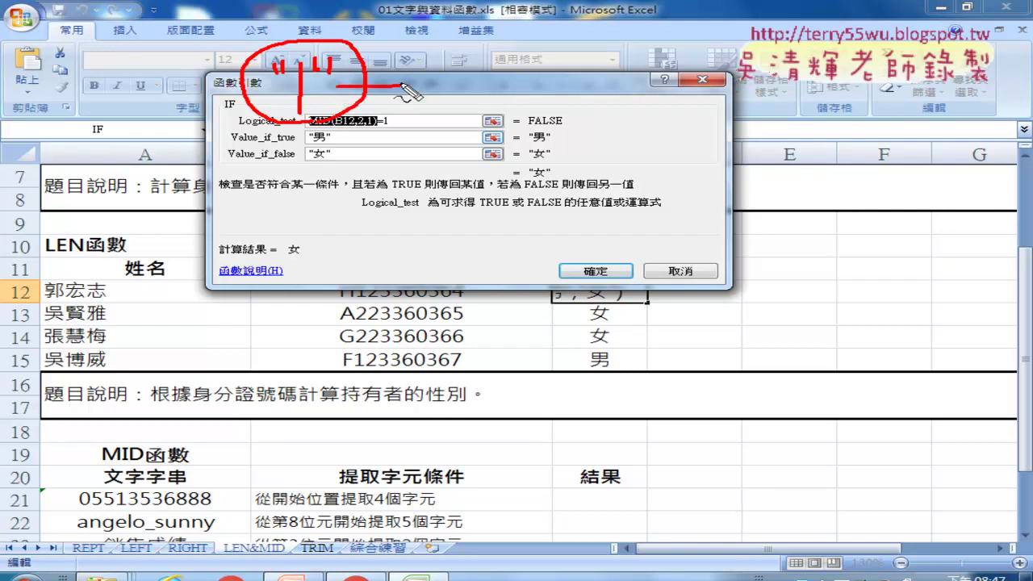
{"action": "left_click_drag", "start_coordinate": [471, 55], "coordinate": [467, 133]}
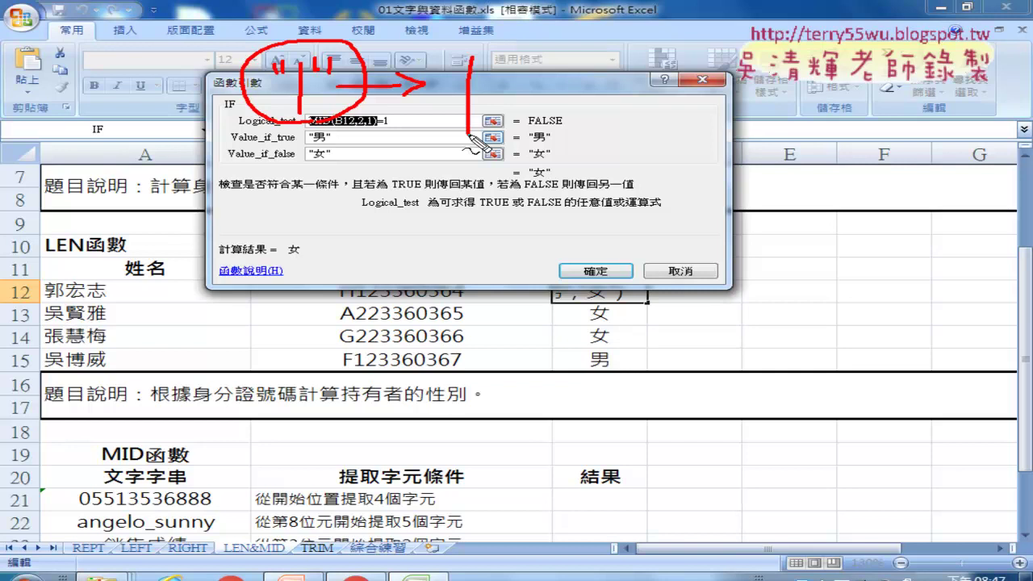
{"action": "key", "text": "Escape"}
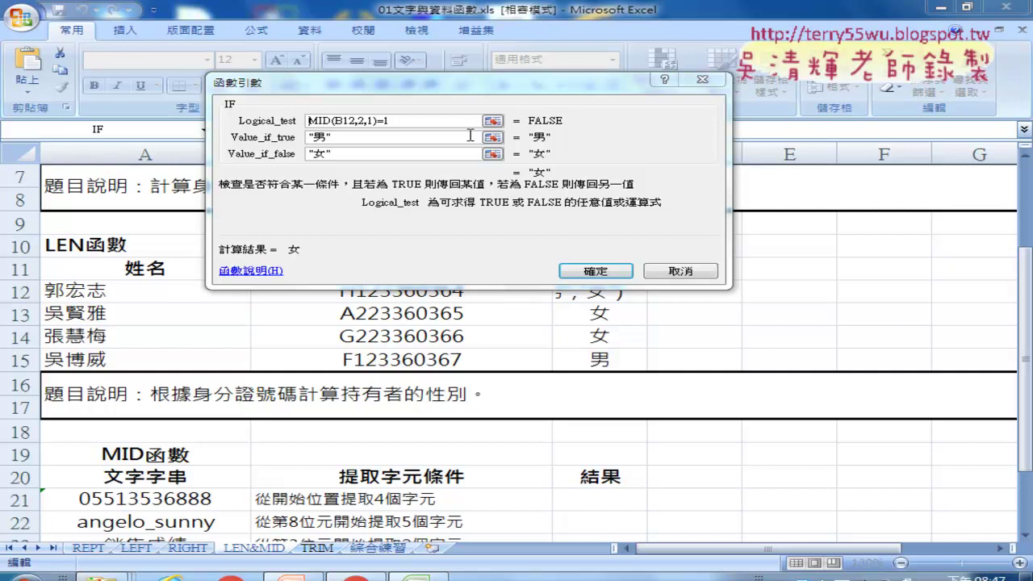
{"action": "left_click", "coordinate": [675, 272]}
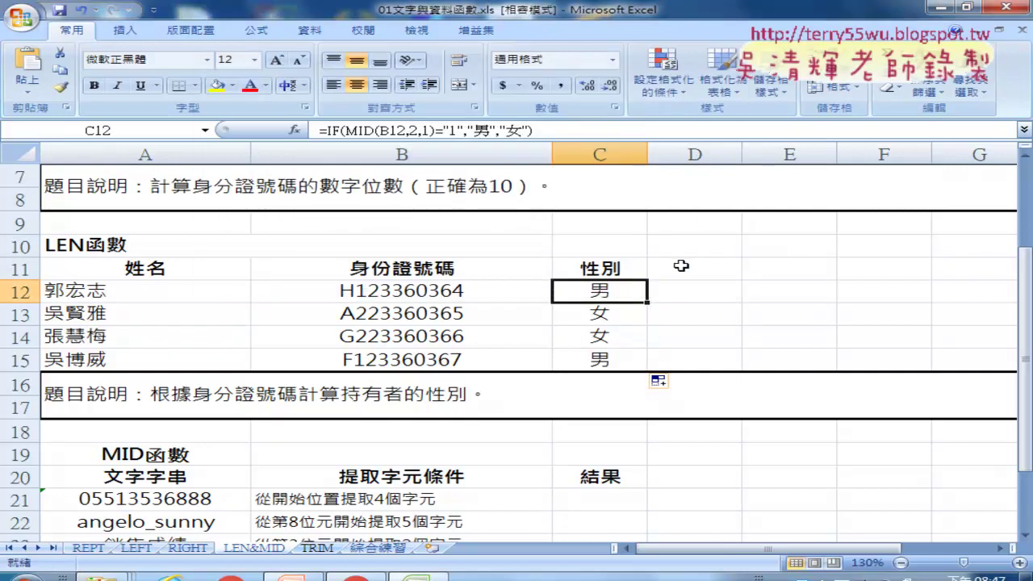
- From D12, read the Text-category descriptions of BAHTTEXT, CHAR, CLEAN and VALUE
{"action": "left_click", "coordinate": [696, 289]}
{"action": "left_click", "coordinate": [295, 130]}
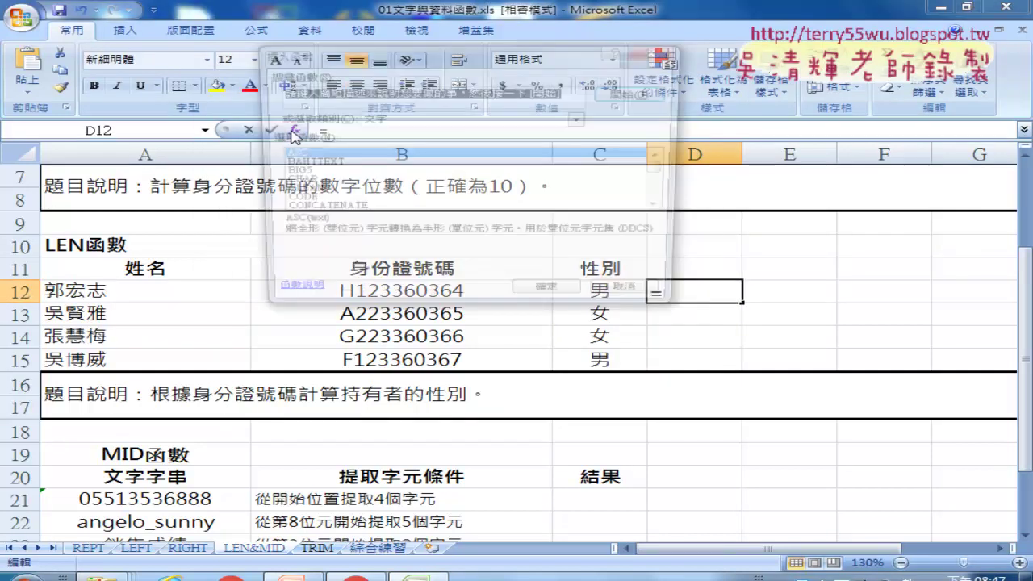
{"action": "left_click", "coordinate": [440, 118]}
{"action": "left_click", "coordinate": [440, 118]}
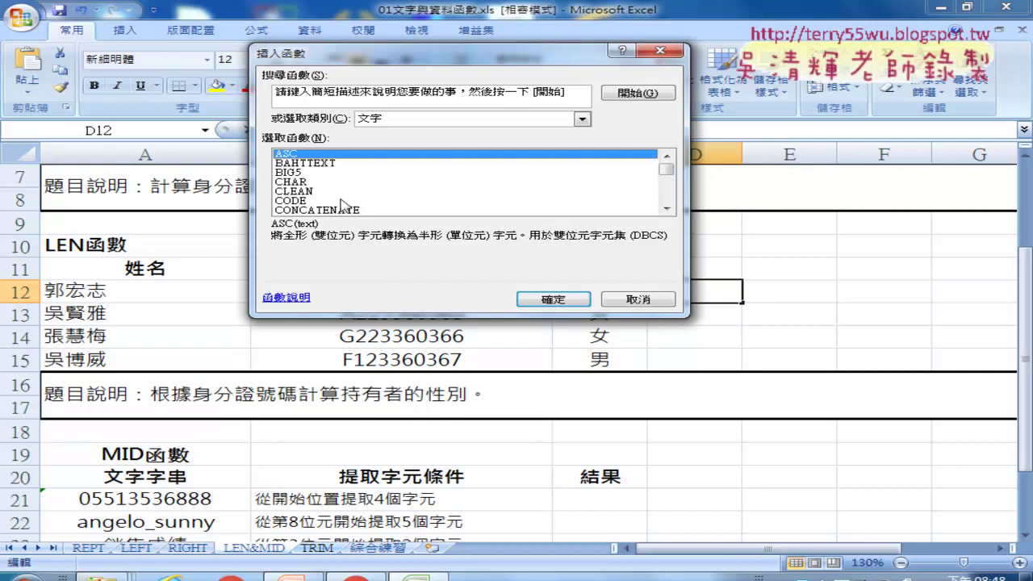
{"action": "left_click", "coordinate": [336, 164]}
{"action": "left_click", "coordinate": [337, 182]}
{"action": "left_click", "coordinate": [339, 191]}
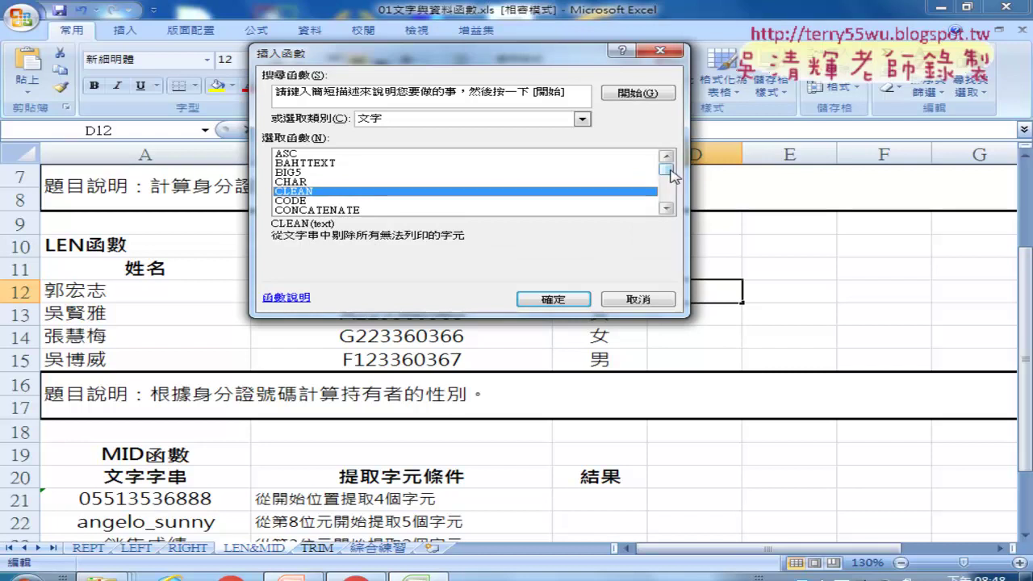
{"action": "left_click_drag", "start_coordinate": [669, 168], "coordinate": [665, 212]}
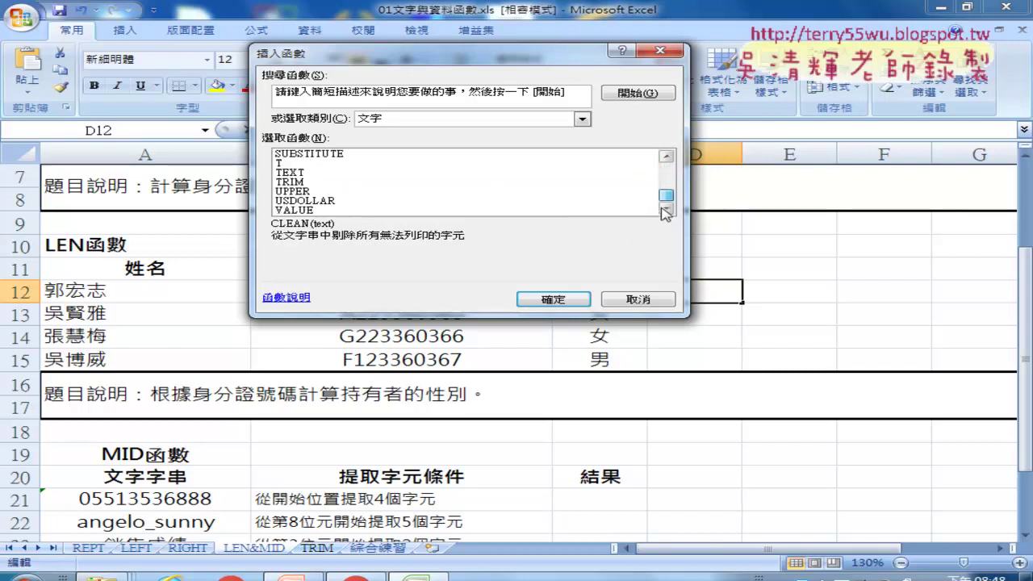
{"action": "left_click", "coordinate": [327, 211]}
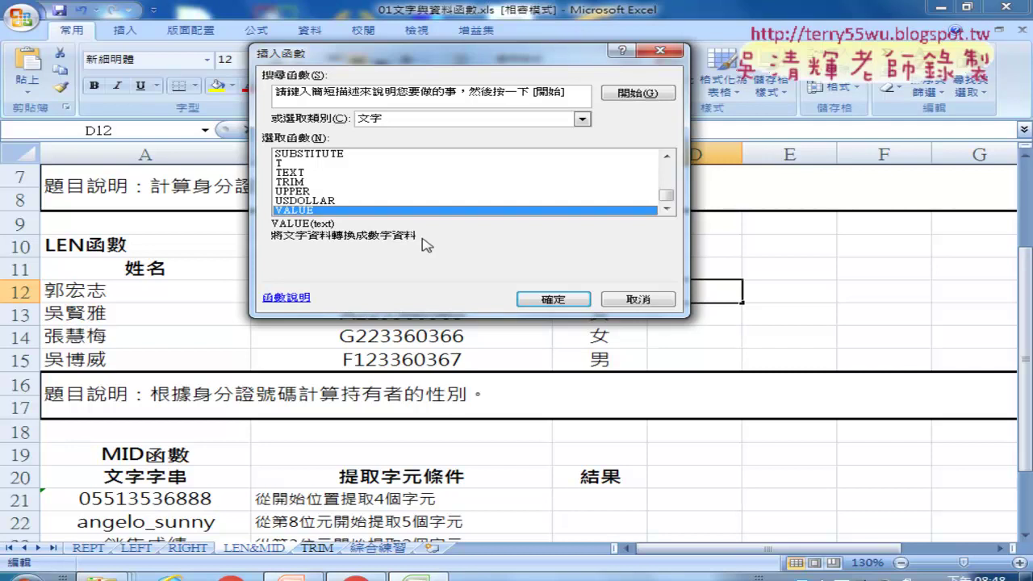
- Close Insert Function without inserting anything and put C12's gender formula into editing
{"action": "left_click", "coordinate": [636, 299]}
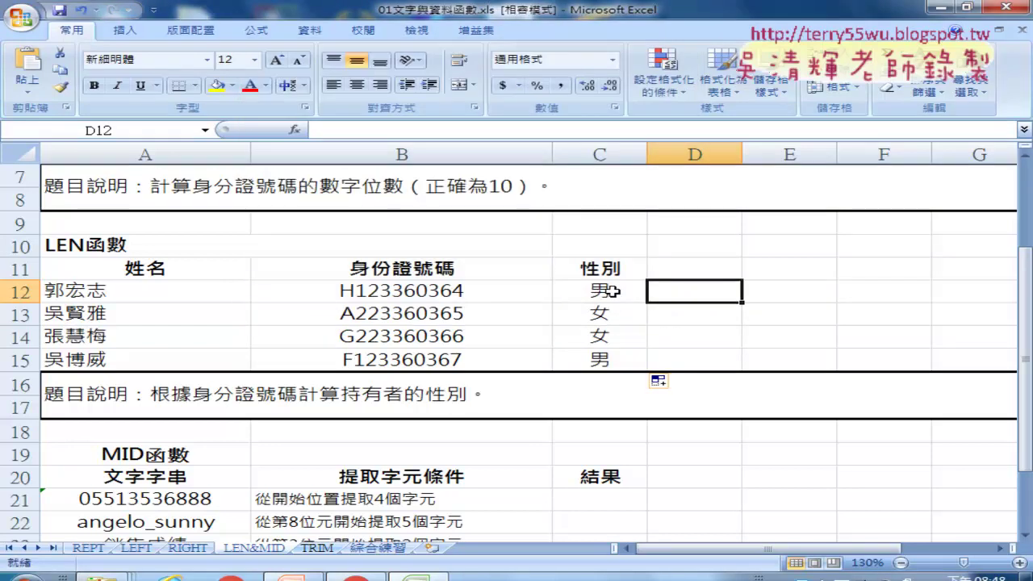
{"action": "left_click", "coordinate": [607, 292]}
{"action": "left_click", "coordinate": [337, 132]}
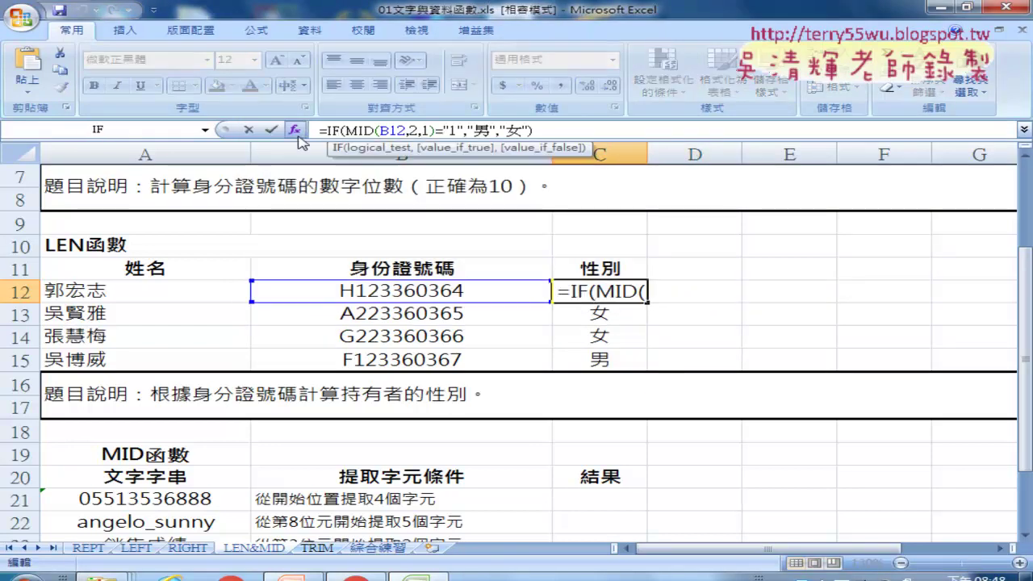
- Remove the quotes around 1 in C12's IF logical test
{"action": "left_click", "coordinate": [295, 129]}
{"action": "left_click", "coordinate": [388, 121]}
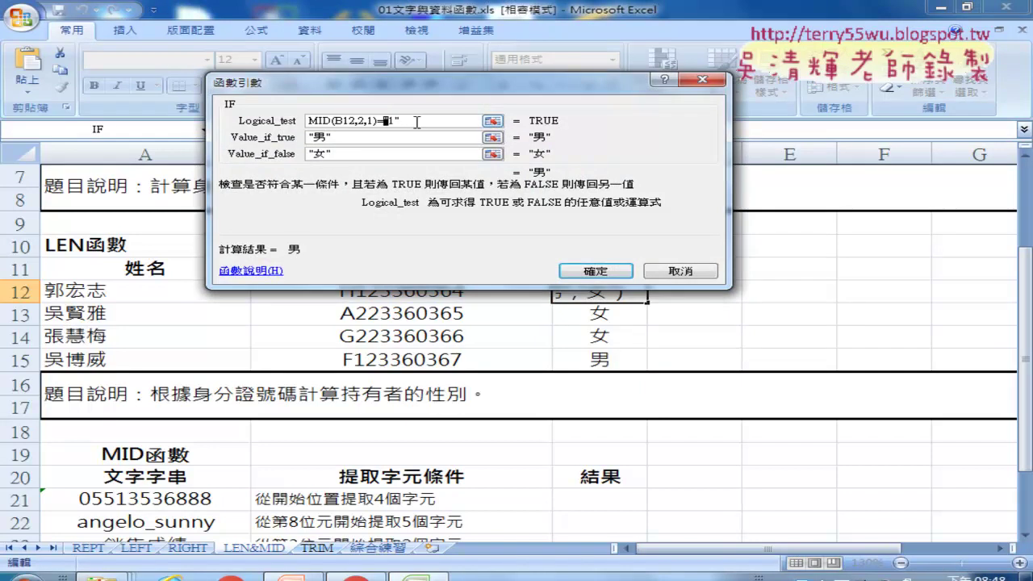
{"action": "key", "text": "BackSpace"}
{"action": "key", "text": "End"}
{"action": "key", "text": "BackSpace"}
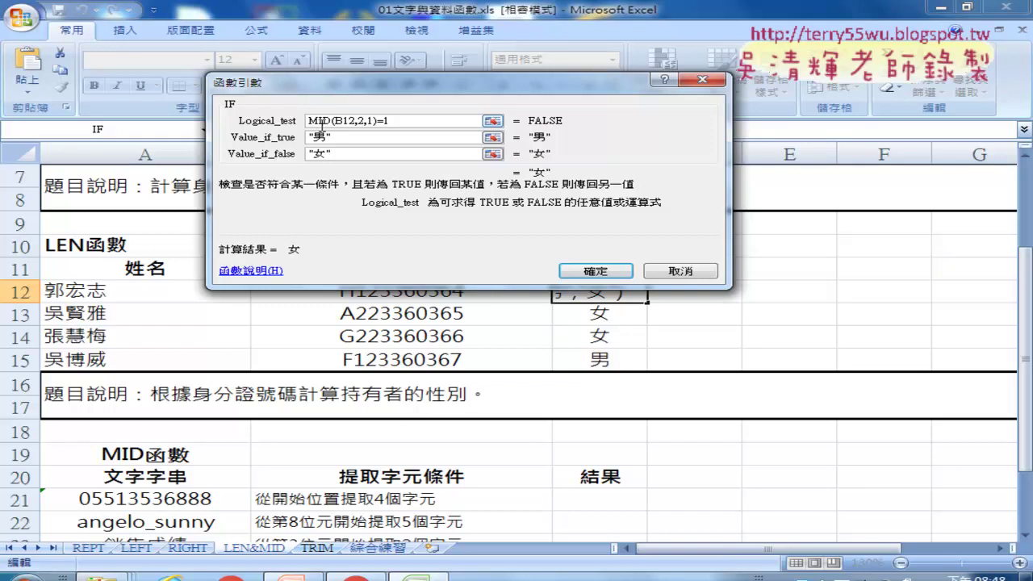
- Wrap MID(B12,2,1) in value( ) so the test reads value(MID(B12,2,1))=1
{"action": "left_click_drag", "start_coordinate": [309, 121], "coordinate": [379, 120]}
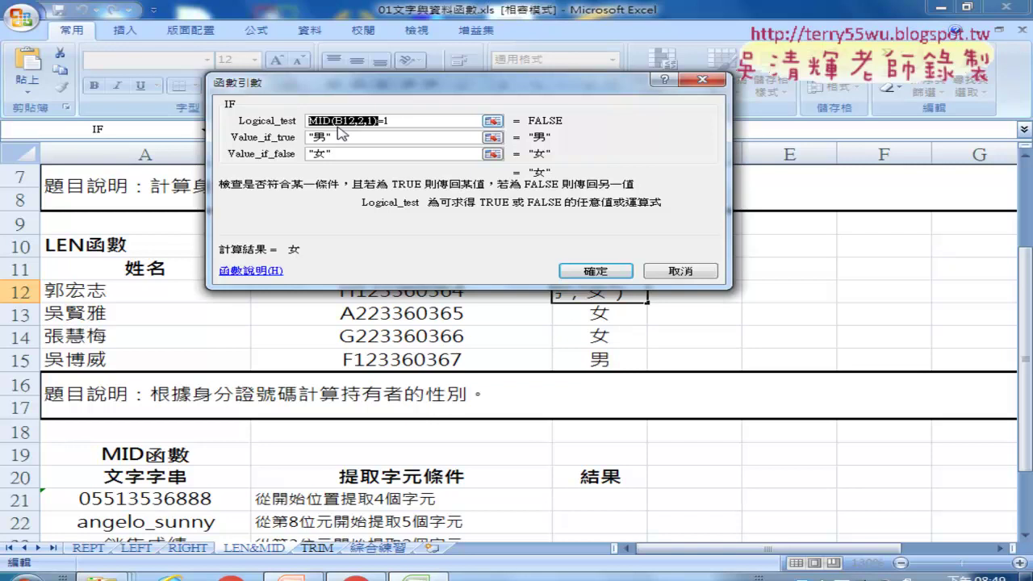
{"action": "left_click", "coordinate": [321, 120]}
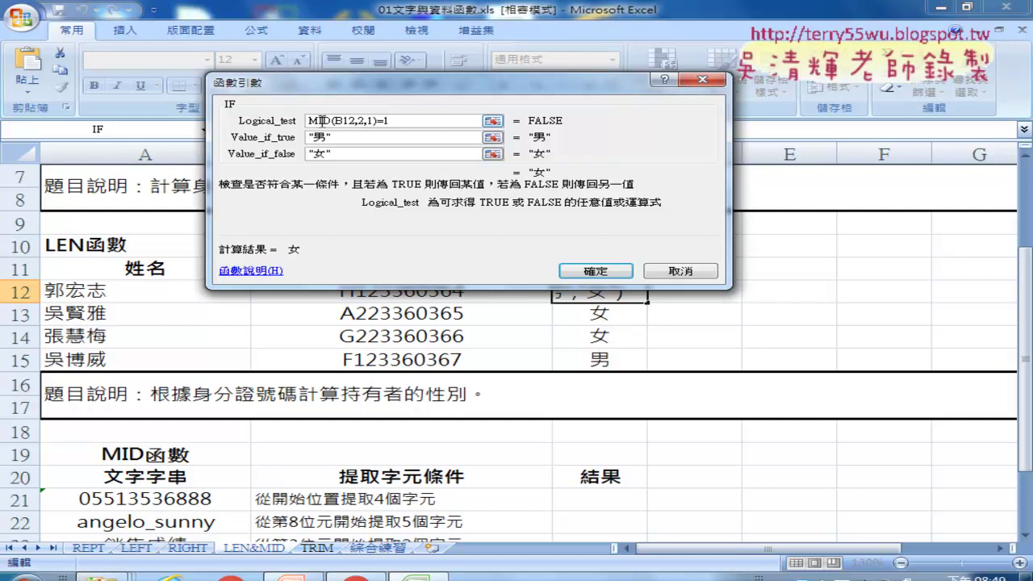
{"action": "key", "text": "Home"}
{"action": "type", "text": "«"}
{"action": "key", "text": "Escape"}
{"action": "type", "text": "v"}
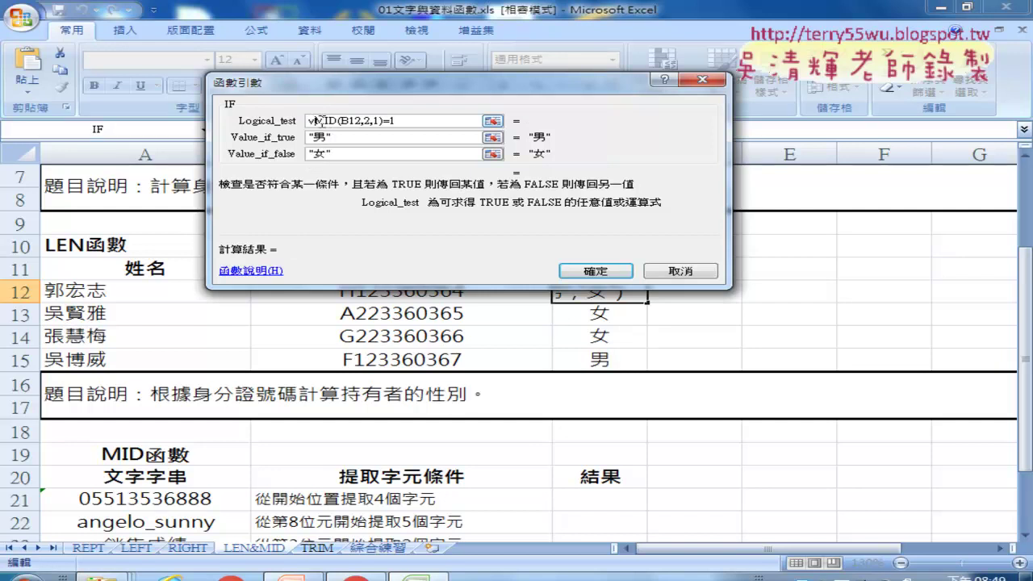
{"action": "type", "text": "alu"}
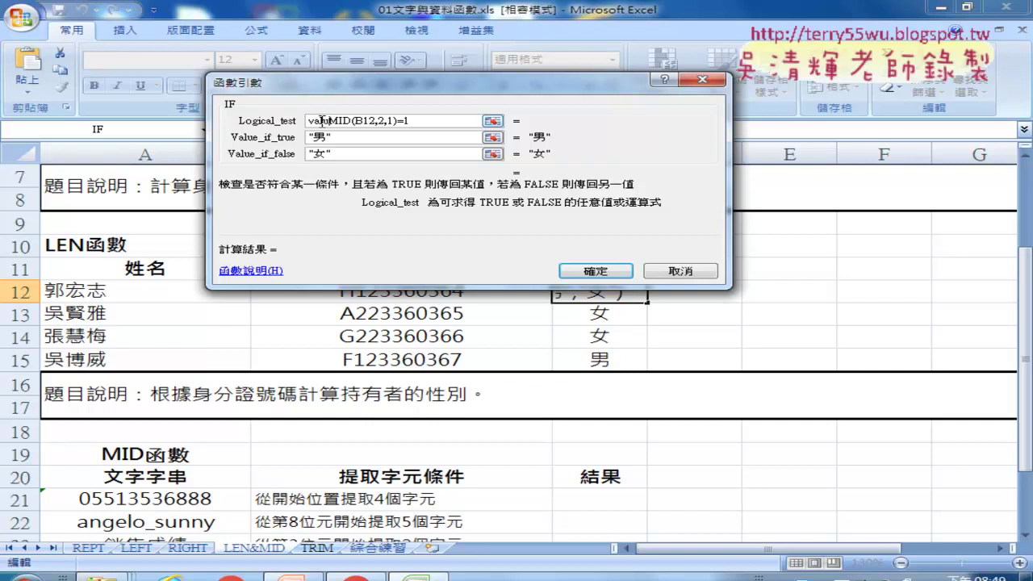
{"action": "type", "text": "e"}
{"action": "type", "text": "("}
{"action": "key", "text": "Right"}
{"action": "key", "text": "Right"}
{"action": "key", "text": "Right"}
{"action": "key", "text": "Right"}
{"action": "key", "text": "Right"}
{"action": "key", "text": "Right"}
{"action": "type", "text": ")"}
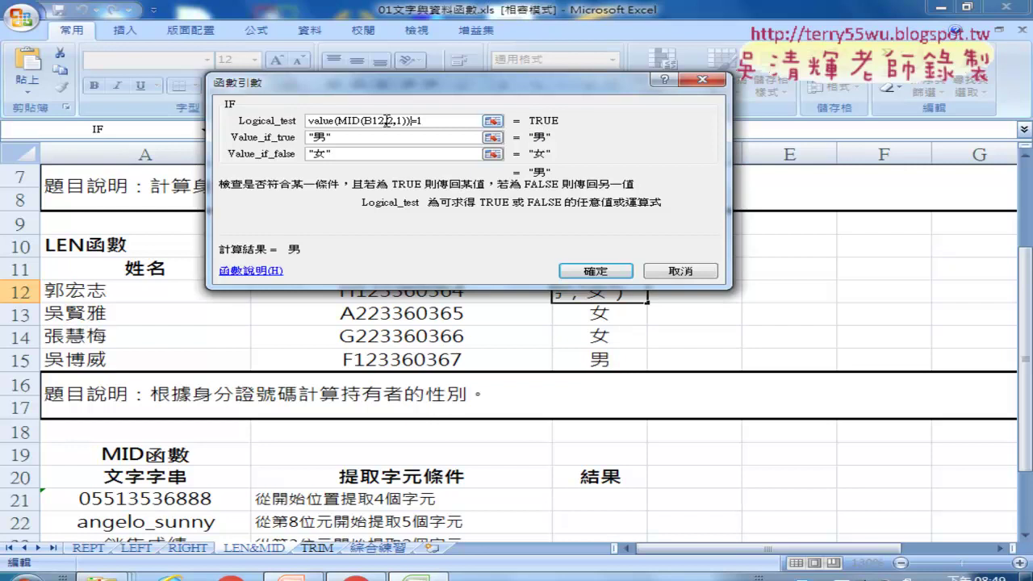
- Review the revised test by highlighting the MID expression inside value, confirming it yields 男
{"action": "left_click_drag", "start_coordinate": [333, 121], "coordinate": [322, 121]}
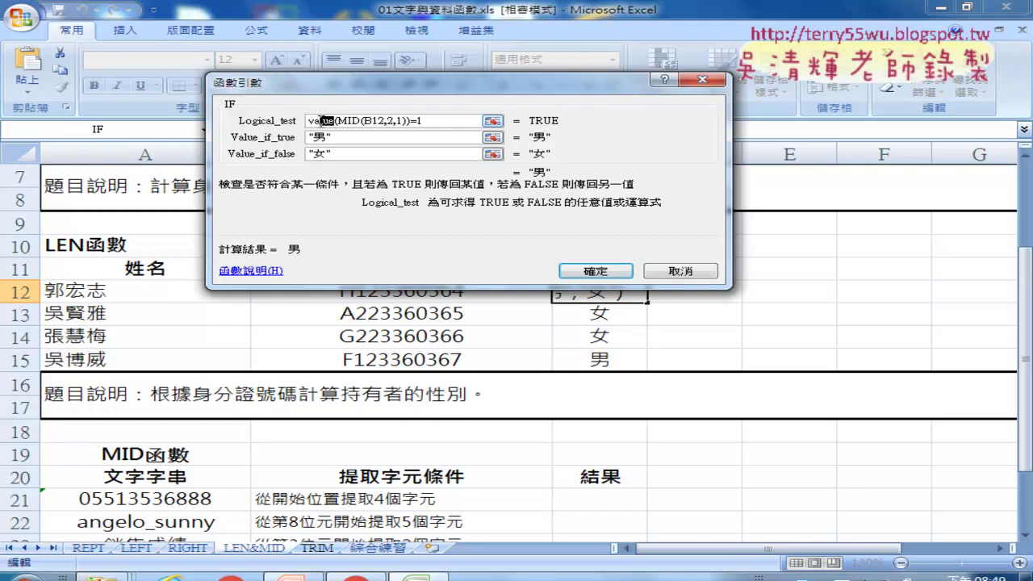
{"action": "left_click", "coordinate": [406, 120]}
{"action": "left_click_drag", "start_coordinate": [336, 121], "coordinate": [436, 121]}
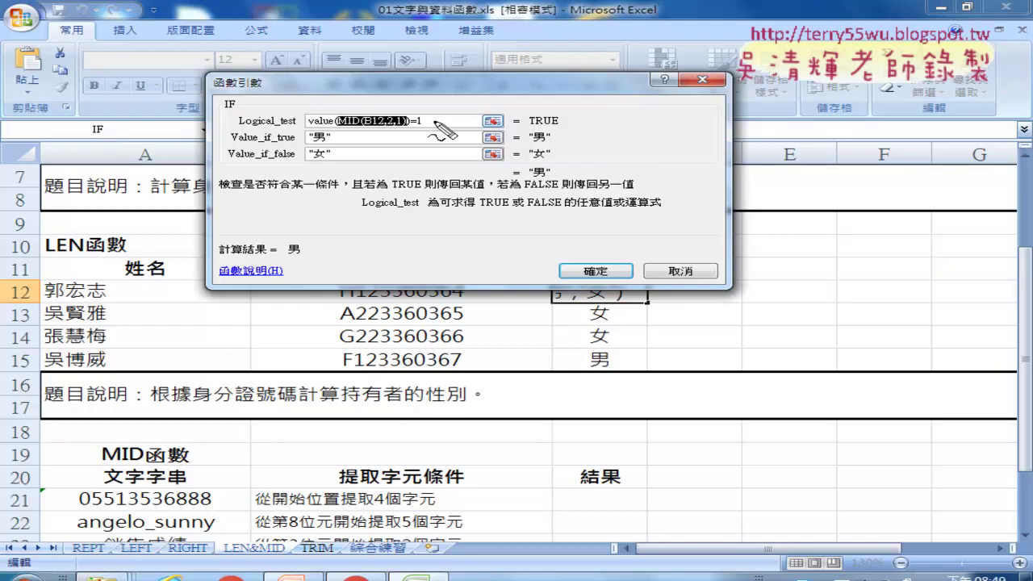
{"action": "mouse_move", "coordinate": [379, 121]}
{"action": "left_mouse_down"}
{"action": "mouse_move", "coordinate": [314, 131]}
{"action": "mouse_move", "coordinate": [339, 74]}
{"action": "mouse_move", "coordinate": [297, 136]}
{"action": "left_mouse_up"}
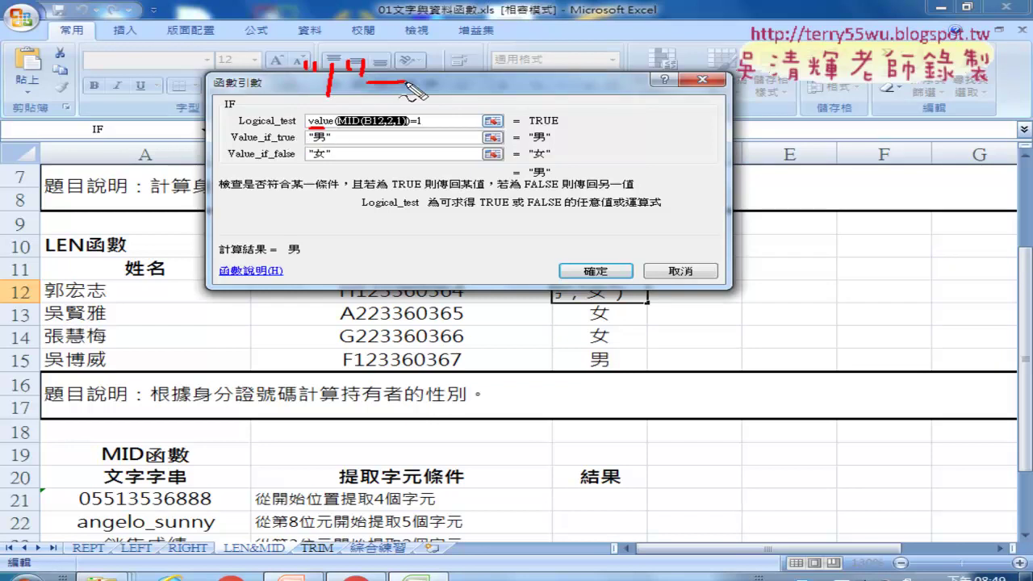
{"action": "mouse_move", "coordinate": [297, 139]}
{"action": "left_mouse_down"}
{"action": "mouse_move", "coordinate": [442, 63]}
{"action": "mouse_move", "coordinate": [436, 101]}
{"action": "mouse_move", "coordinate": [466, 79]}
{"action": "mouse_move", "coordinate": [469, 97]}
{"action": "left_mouse_up"}
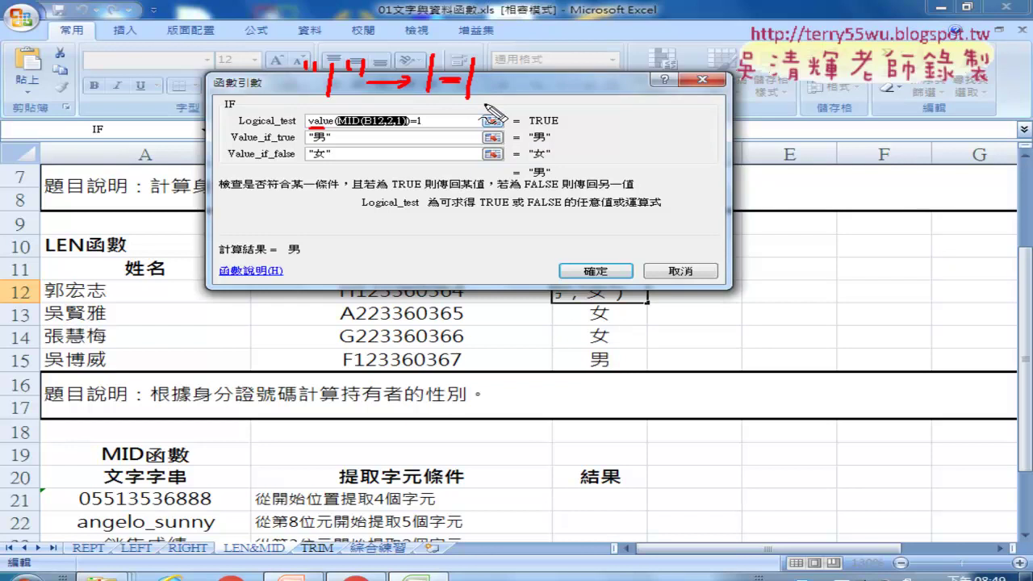
{"action": "key", "text": "Escape"}
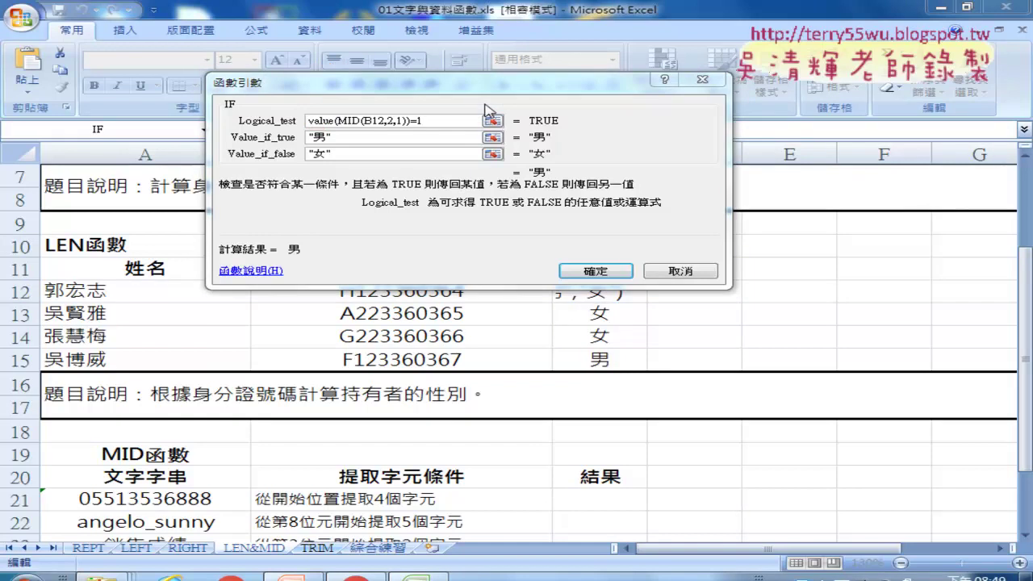
- Confirm the VALUE-based gender formula, fill it down C12:C15, then switch to the LEFT sheet
{"action": "left_click", "coordinate": [572, 271]}
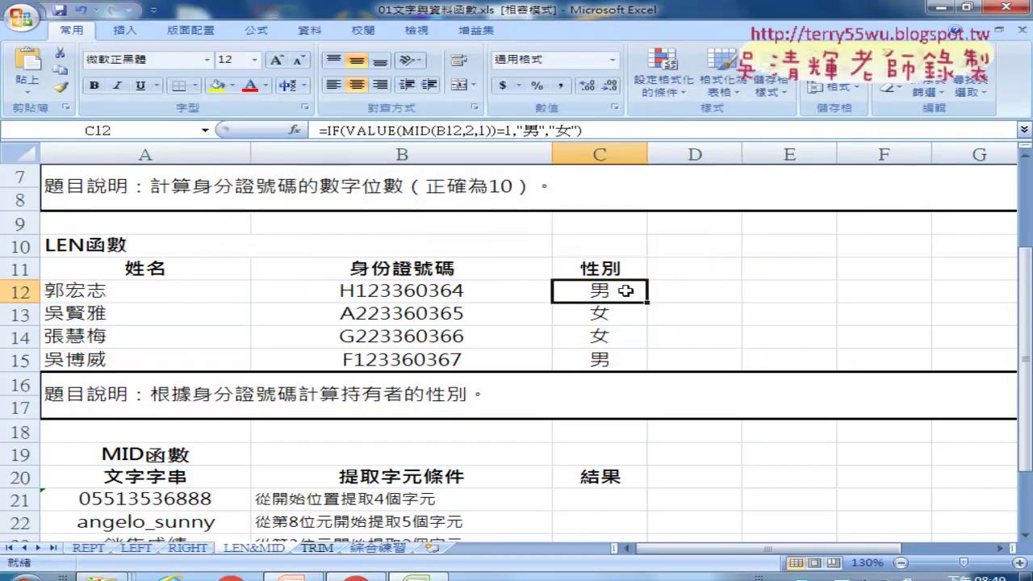
{"action": "left_click_drag", "start_coordinate": [647, 303], "coordinate": [640, 367]}
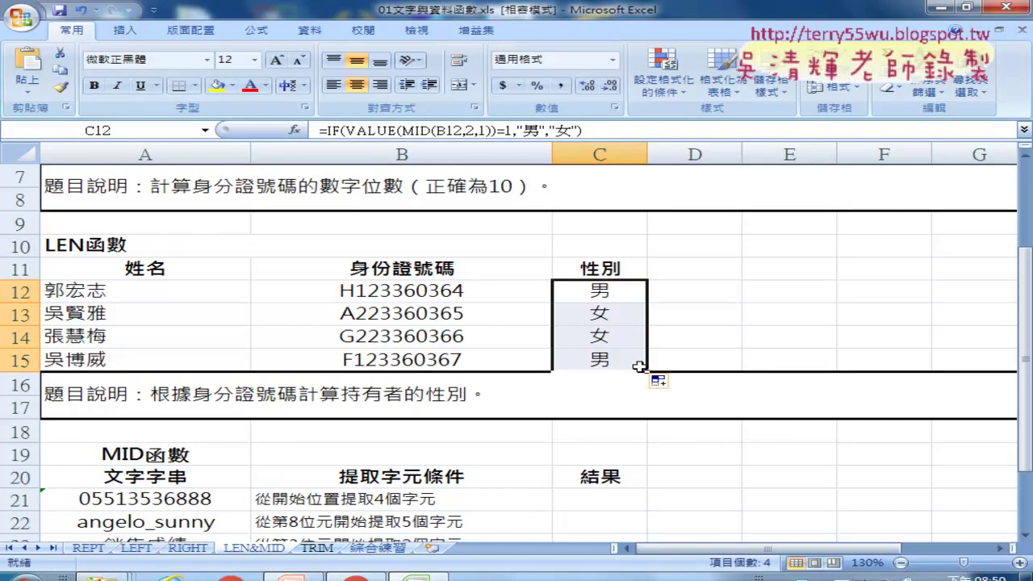
{"action": "left_click", "coordinate": [338, 130]}
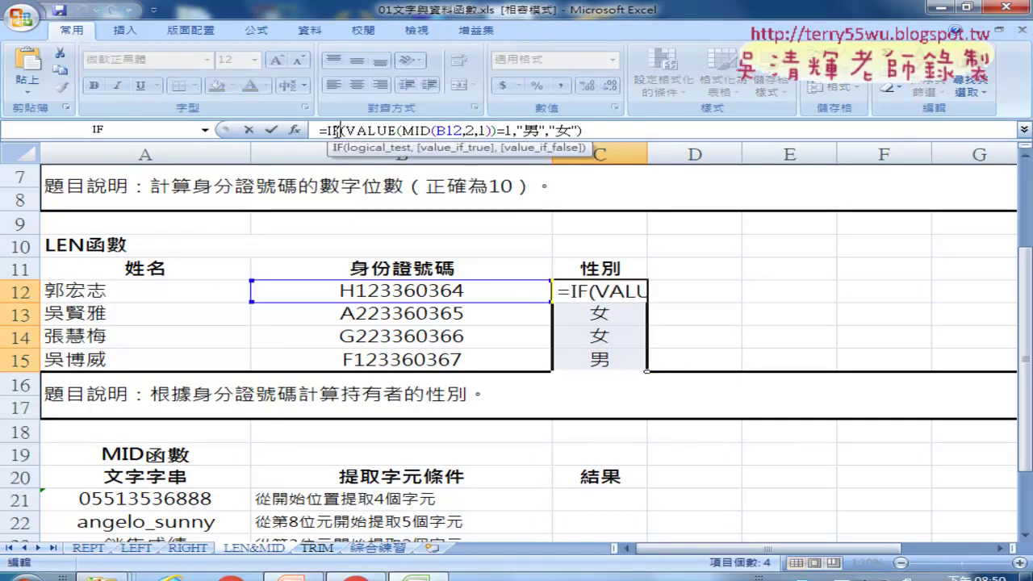
{"action": "left_click", "coordinate": [296, 129]}
{"action": "left_click", "coordinate": [352, 120]}
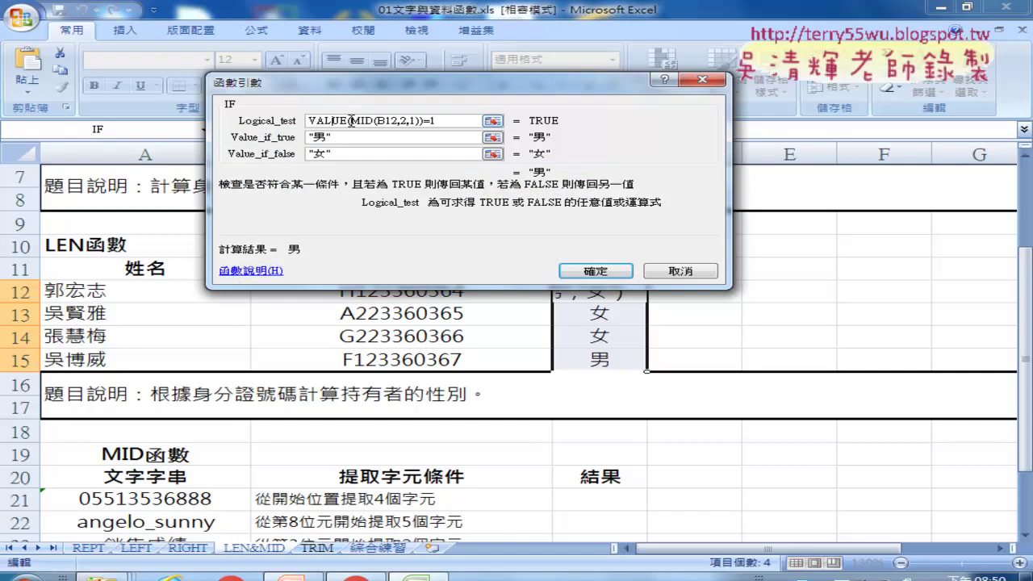
{"action": "left_click_drag", "start_coordinate": [352, 121], "coordinate": [308, 121]}
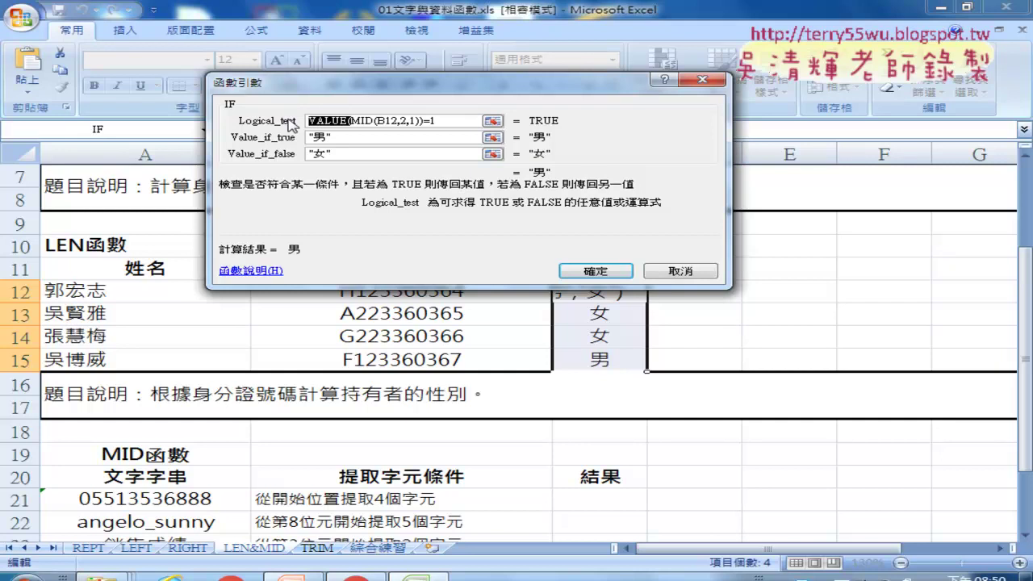
{"action": "left_click", "coordinate": [704, 272]}
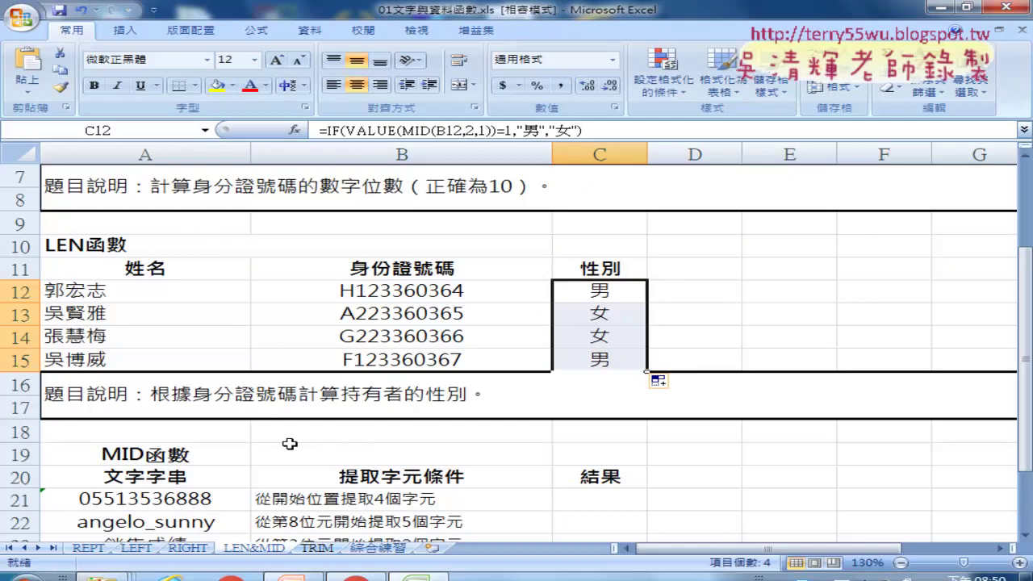
{"action": "left_click", "coordinate": [139, 548]}
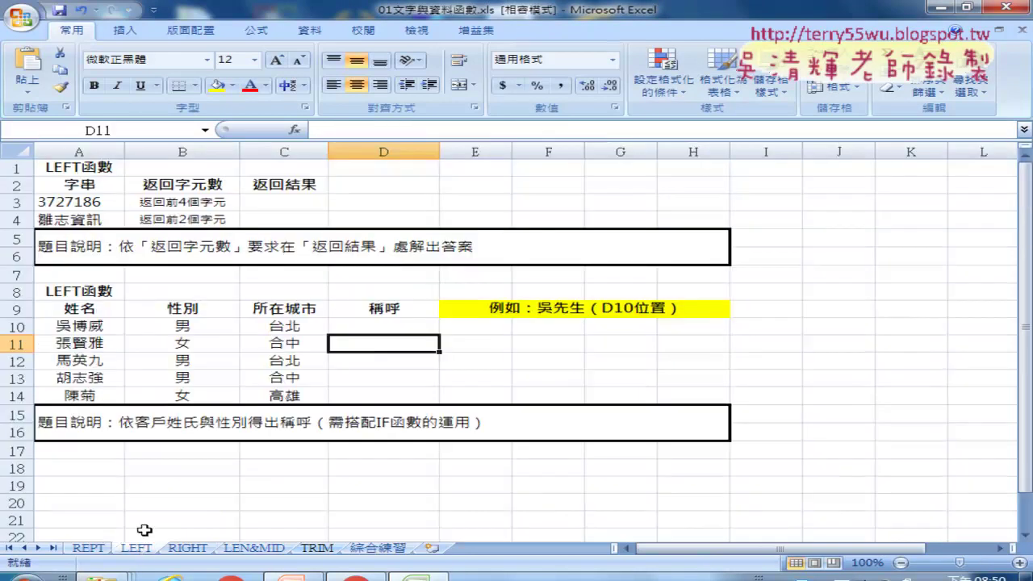
- Survey the LEFT sheet by selecting the 稱呼 column D and the name columns A and B
{"action": "left_click", "coordinate": [389, 307]}
{"action": "left_click", "coordinate": [383, 149]}
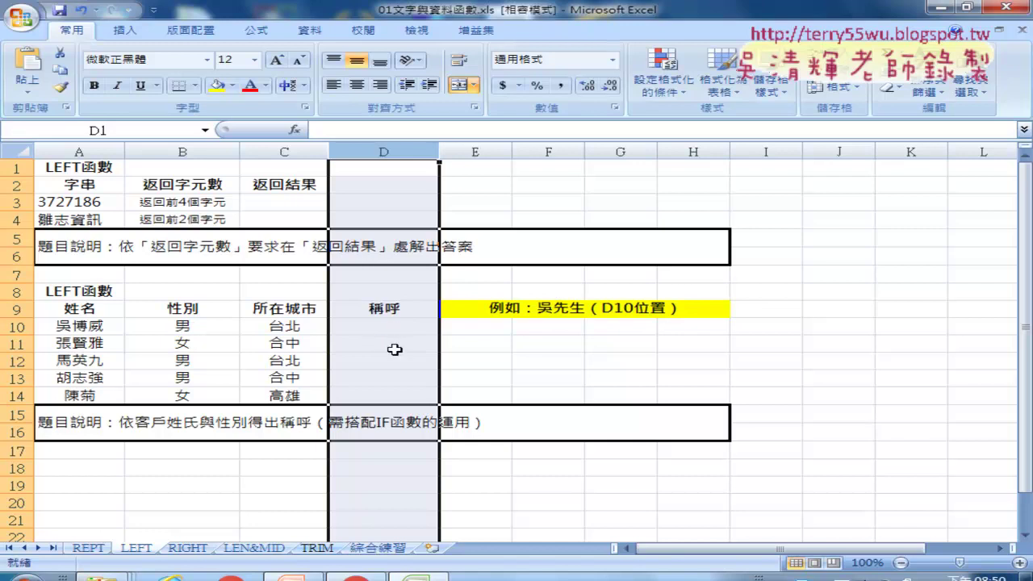
{"action": "left_click", "coordinate": [386, 331]}
{"action": "left_click", "coordinate": [78, 327]}
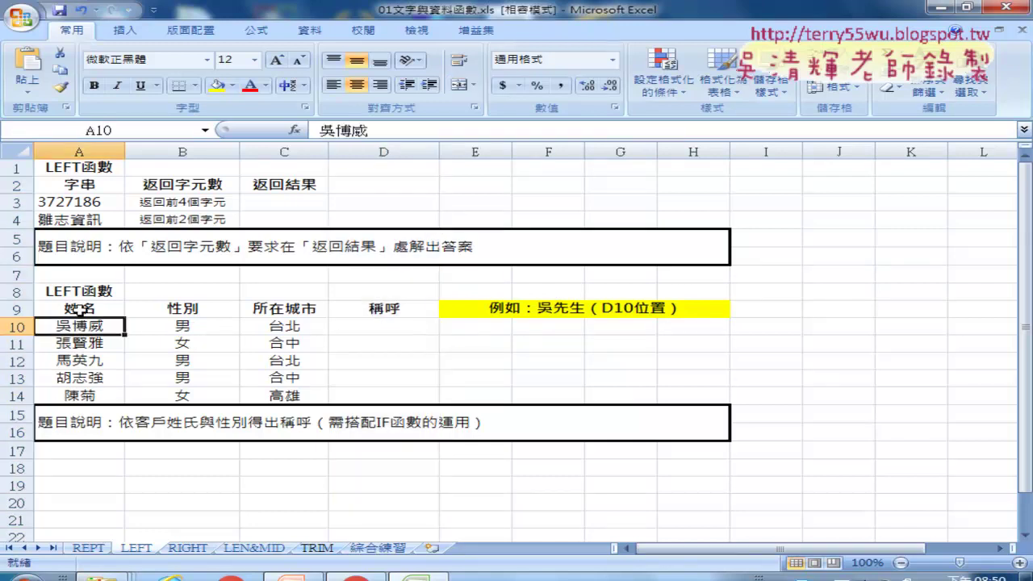
{"action": "left_click", "coordinate": [386, 324]}
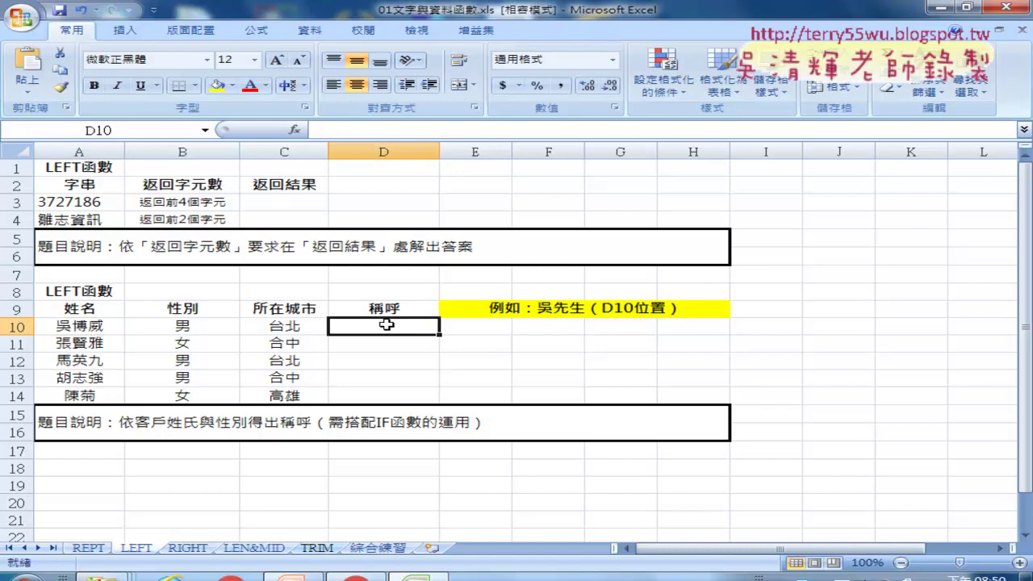
{"action": "left_click", "coordinate": [73, 145]}
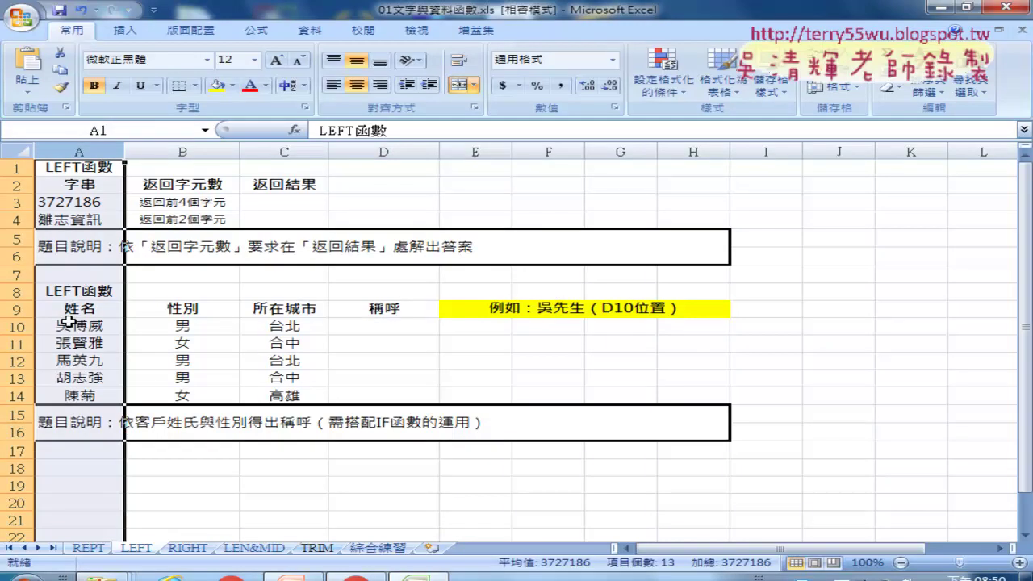
{"action": "left_click", "coordinate": [192, 151]}
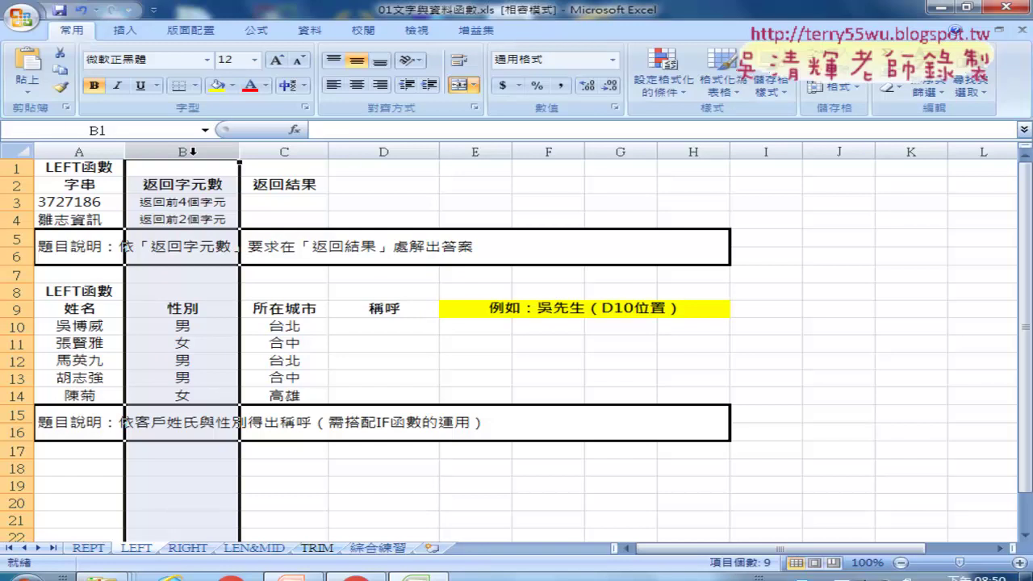
- Select D10 and bring up Insert Function with the 文字 category for its formula
{"action": "left_click", "coordinate": [361, 331]}
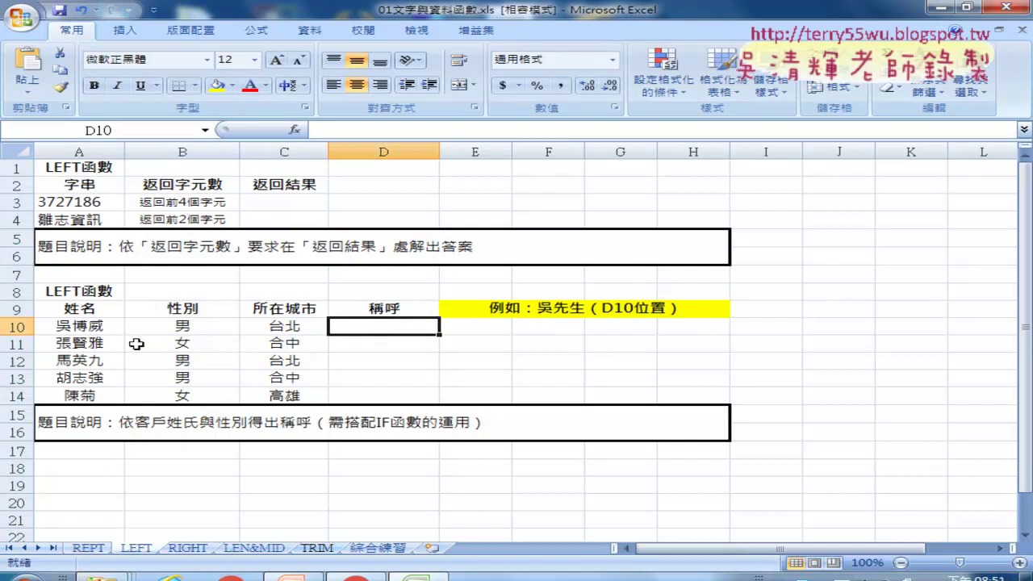
{"action": "left_click", "coordinate": [376, 346]}
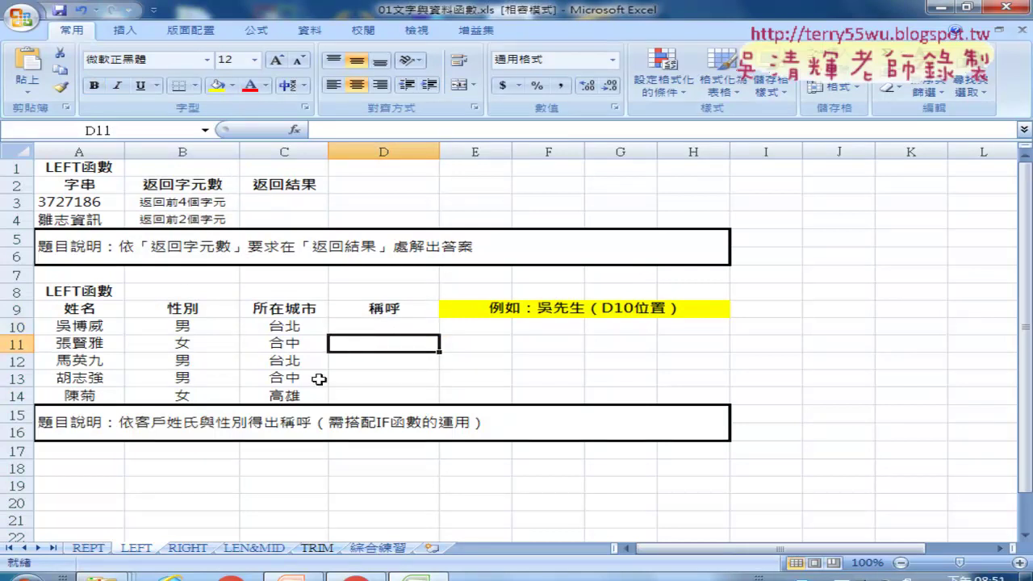
{"action": "left_click", "coordinate": [403, 363]}
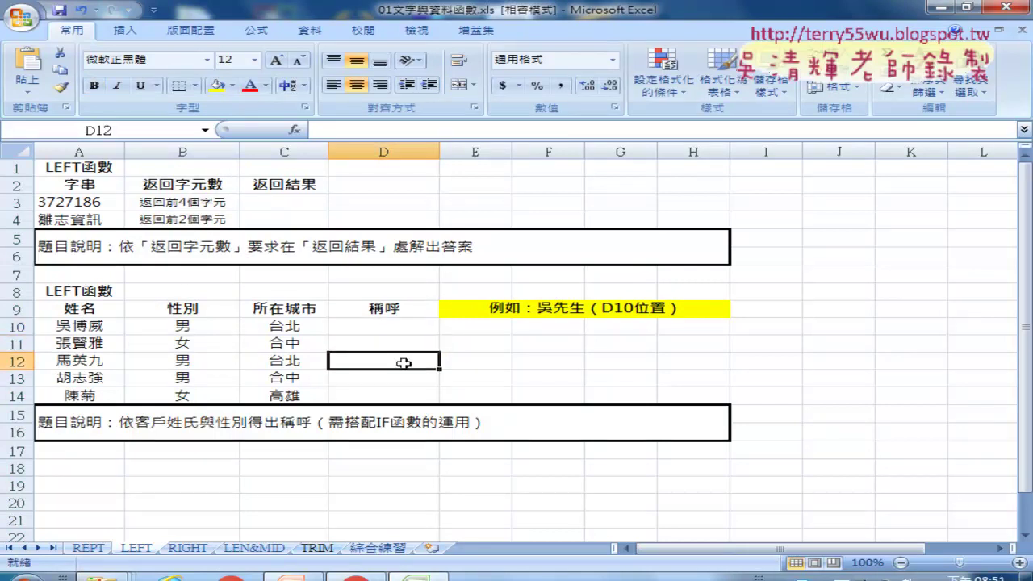
{"action": "left_click", "coordinate": [385, 326]}
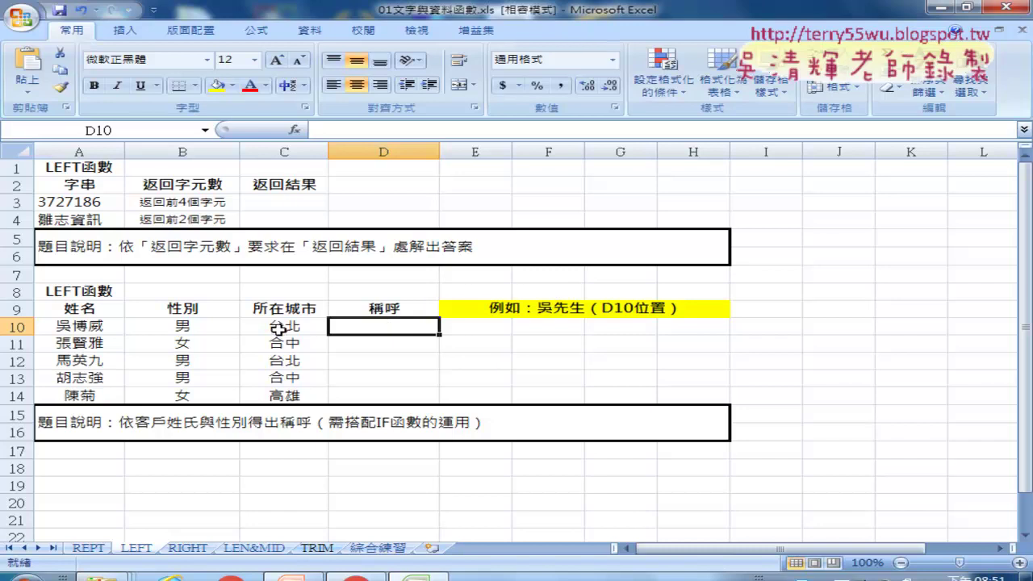
{"action": "left_click", "coordinate": [275, 151]}
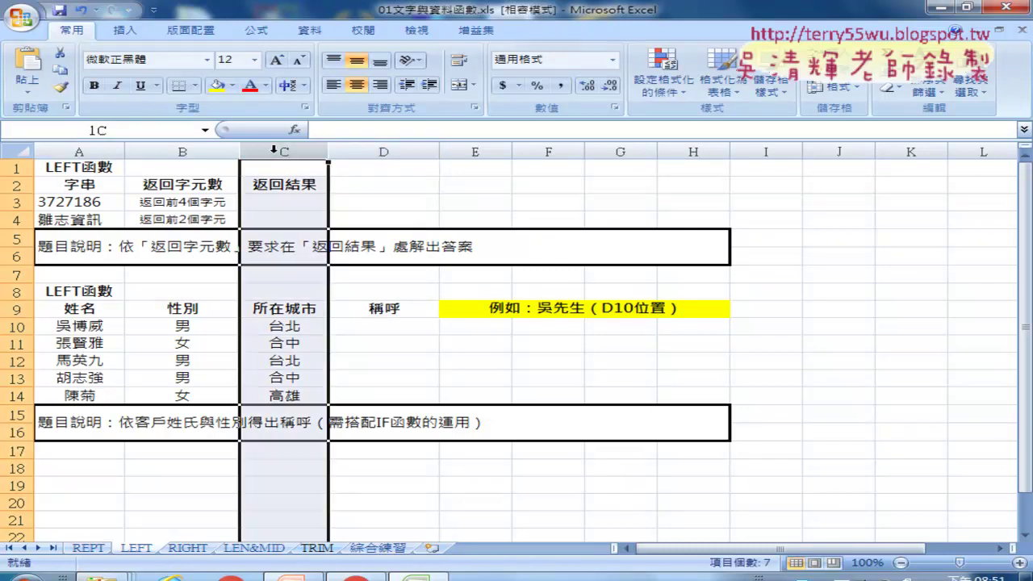
{"action": "left_click", "coordinate": [374, 329]}
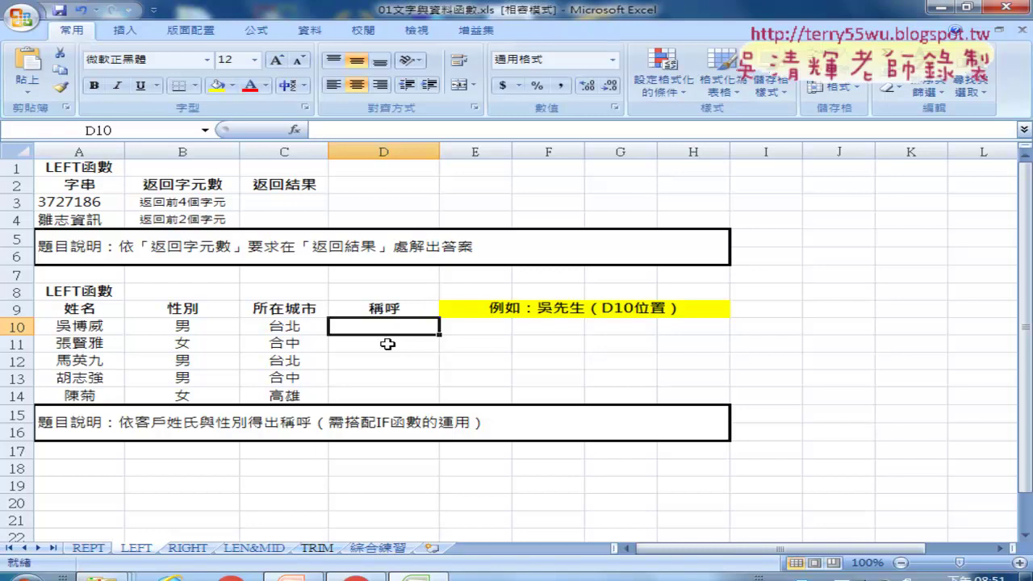
{"action": "left_click", "coordinate": [296, 129]}
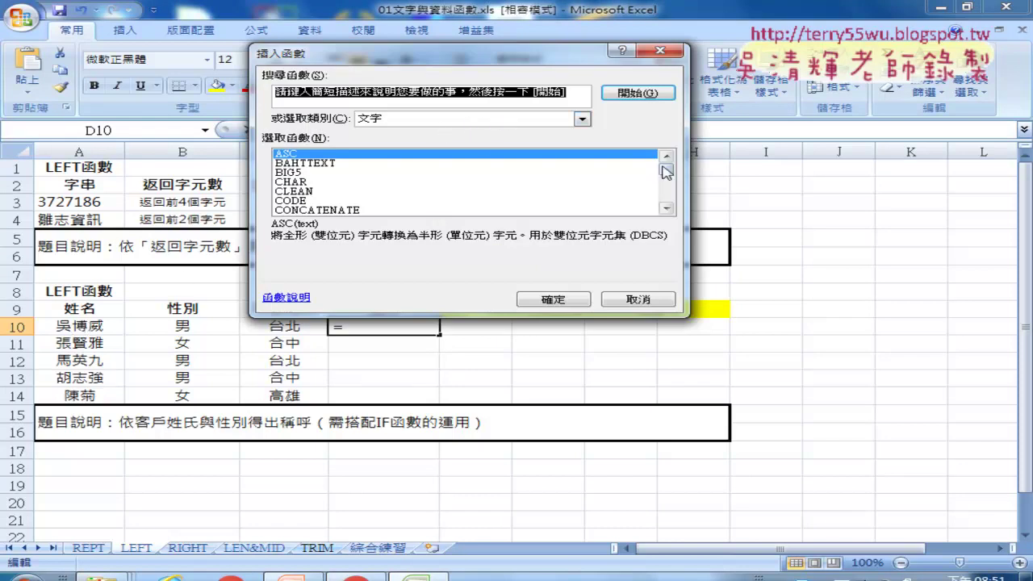
- Enter =LEFT(A10,1) in D10, with Text A10 and Num_chars 1, returning 吳
{"action": "left_click_drag", "start_coordinate": [667, 171], "coordinate": [670, 187]}
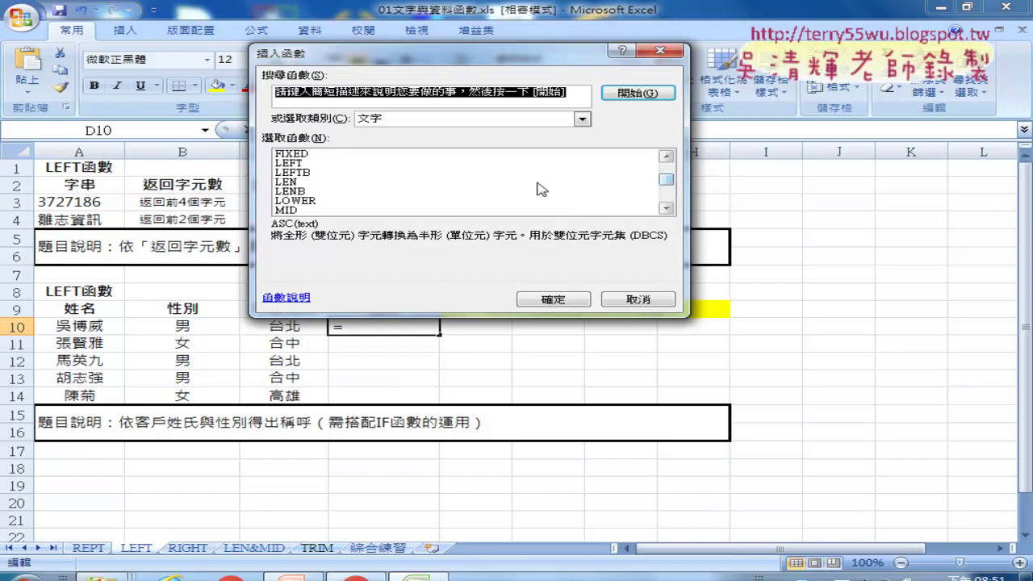
{"action": "left_click", "coordinate": [334, 170]}
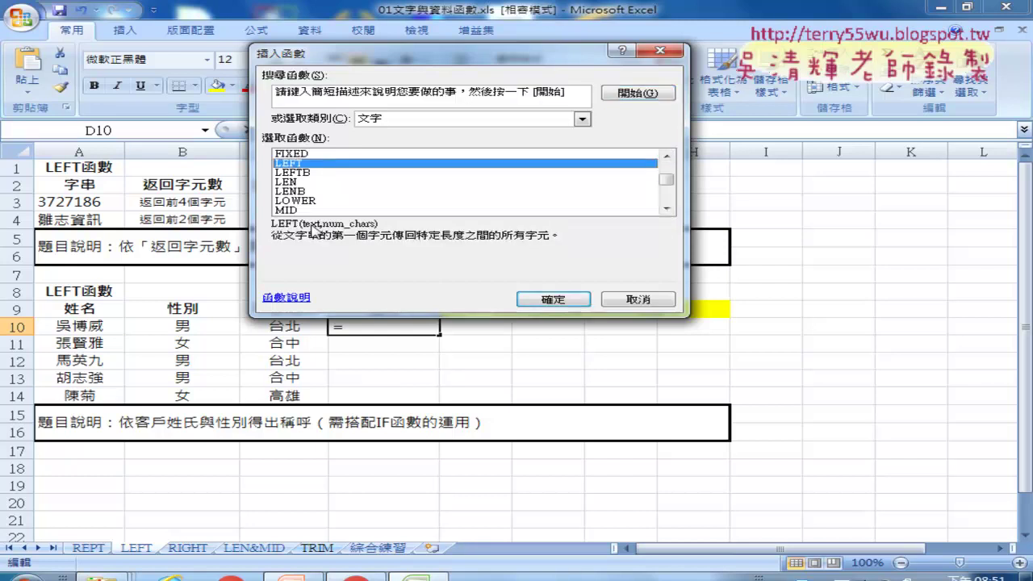
{"action": "left_click", "coordinate": [526, 297]}
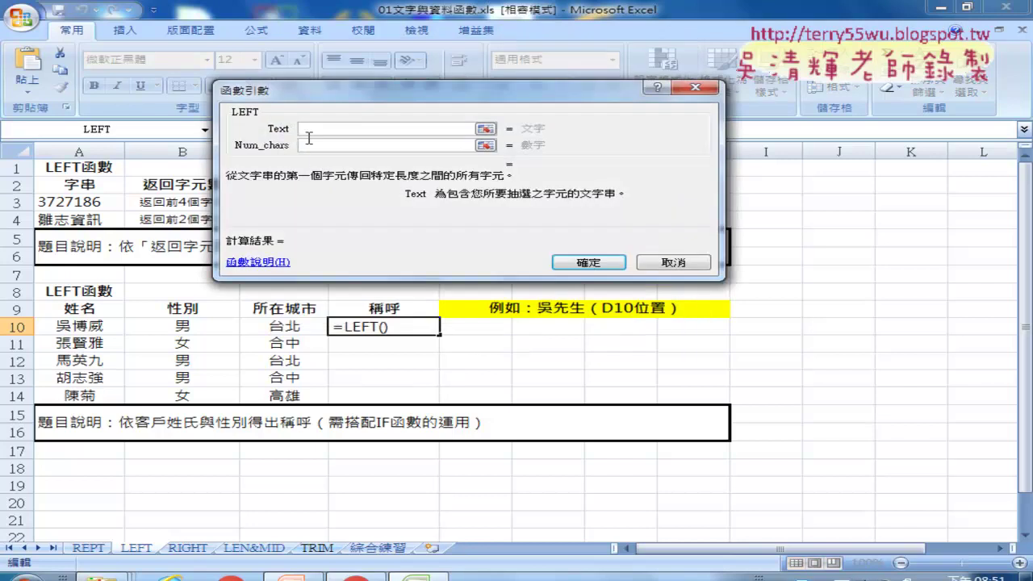
{"action": "left_click", "coordinate": [96, 327]}
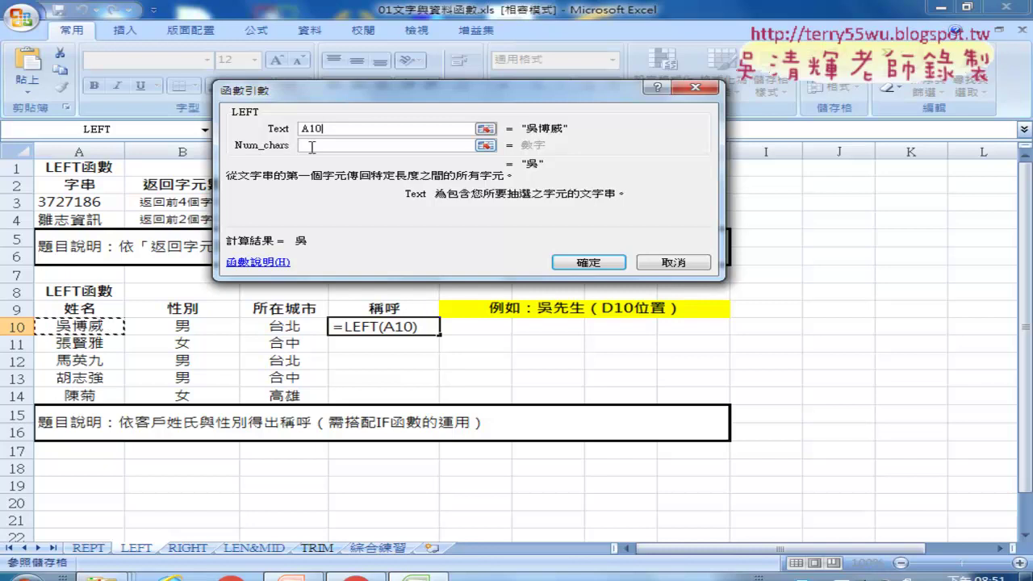
{"action": "left_click", "coordinate": [311, 146]}
{"action": "type", "text": "1"}
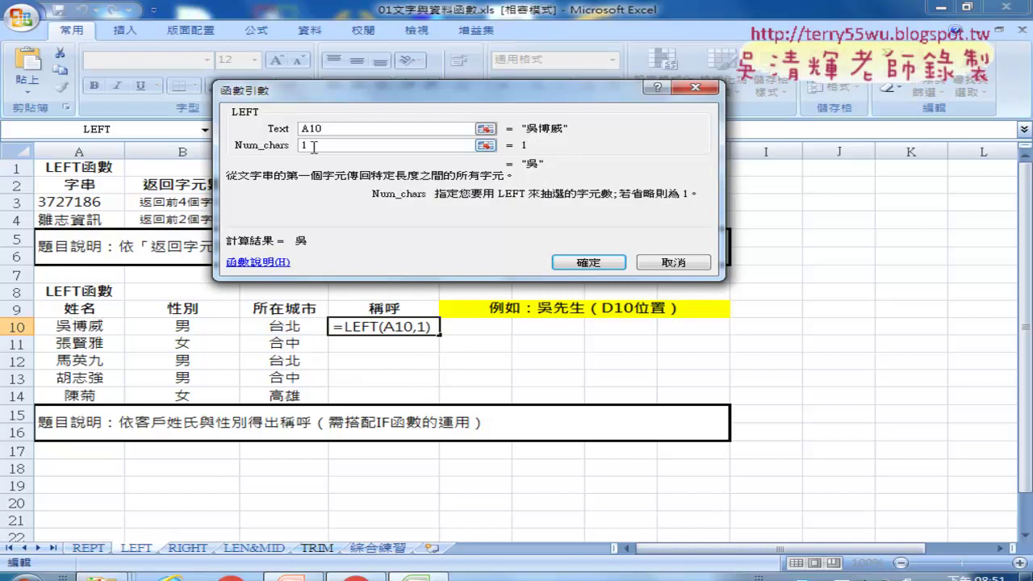
{"action": "left_click", "coordinate": [588, 263]}
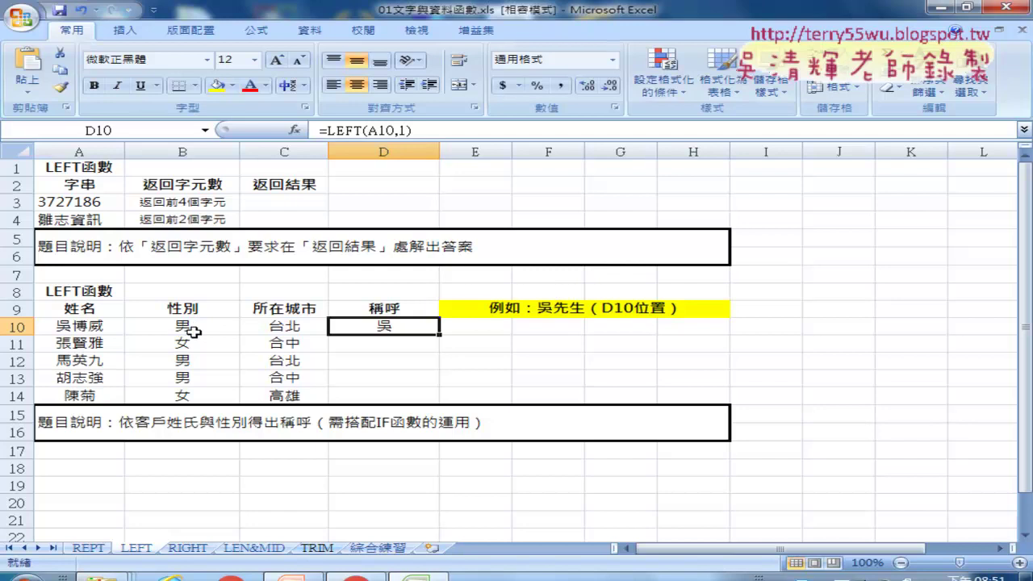
{"action": "left_click", "coordinate": [474, 134]}
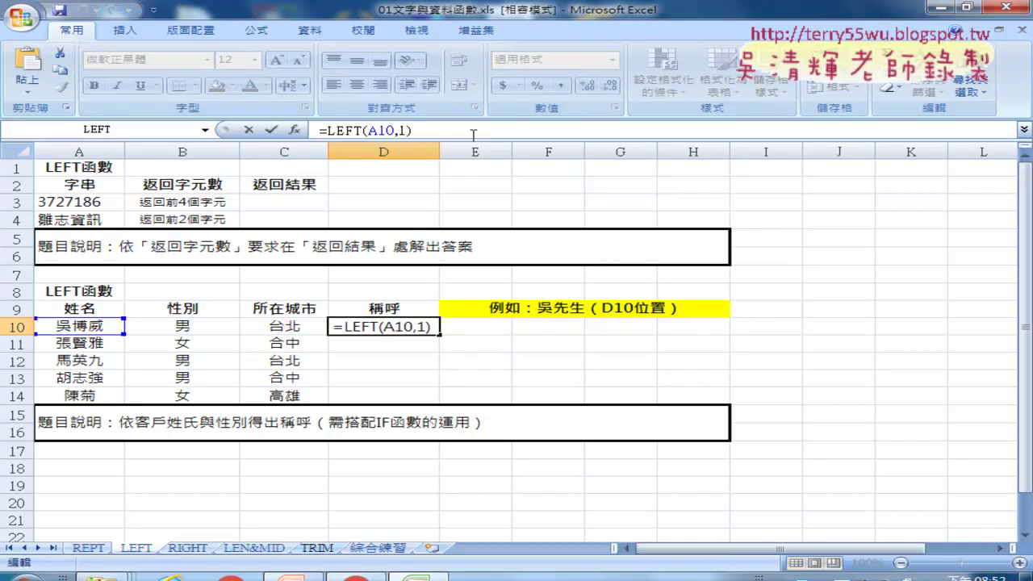
- Append & so D10's formula reads =LEFT(A10,1)&
{"action": "type", "text": "&"}
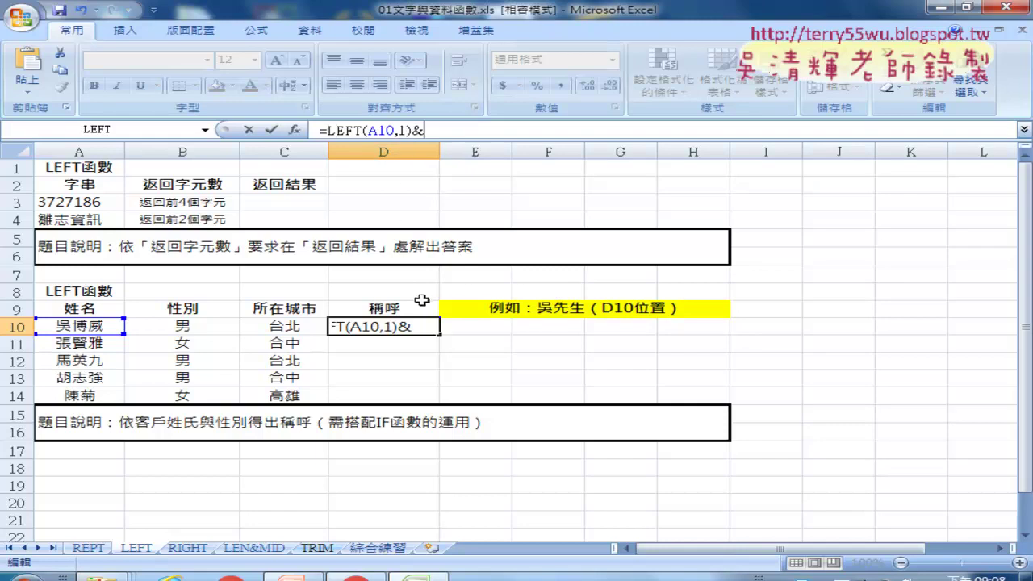
- Check the trailing & in =LEFT(A10,1)& and bring up the recently used functions list
{"action": "left_click_drag", "start_coordinate": [412, 131], "coordinate": [431, 131]}
{"action": "left_click", "coordinate": [467, 130]}
{"action": "left_click_drag", "start_coordinate": [432, 130], "coordinate": [411, 130]}
{"action": "left_click", "coordinate": [473, 130]}
{"action": "left_click", "coordinate": [206, 132]}
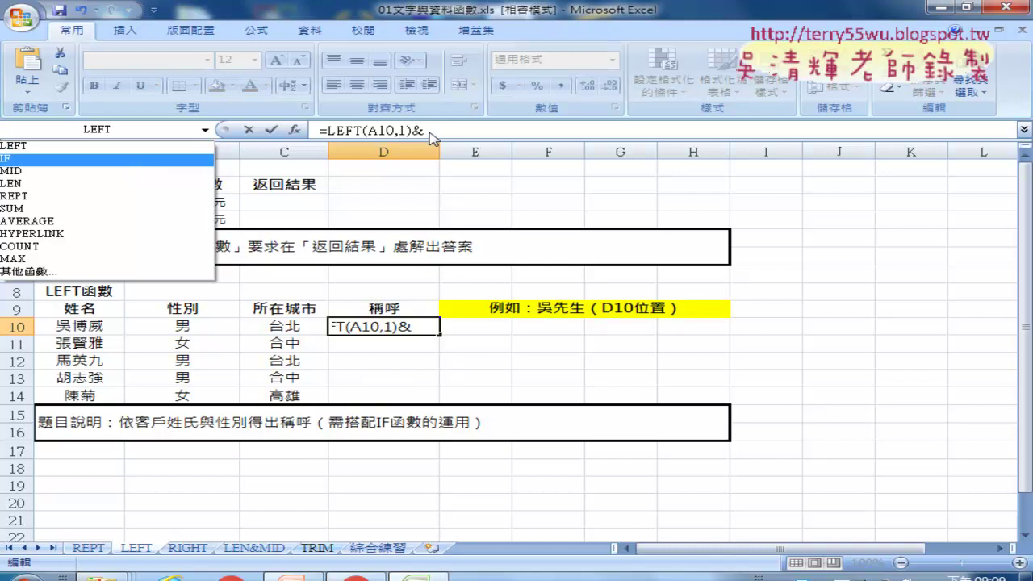
- Add IF after the & with test B10="男", true value "先生" and false value "小姐"
{"action": "left_click", "coordinate": [165, 163]}
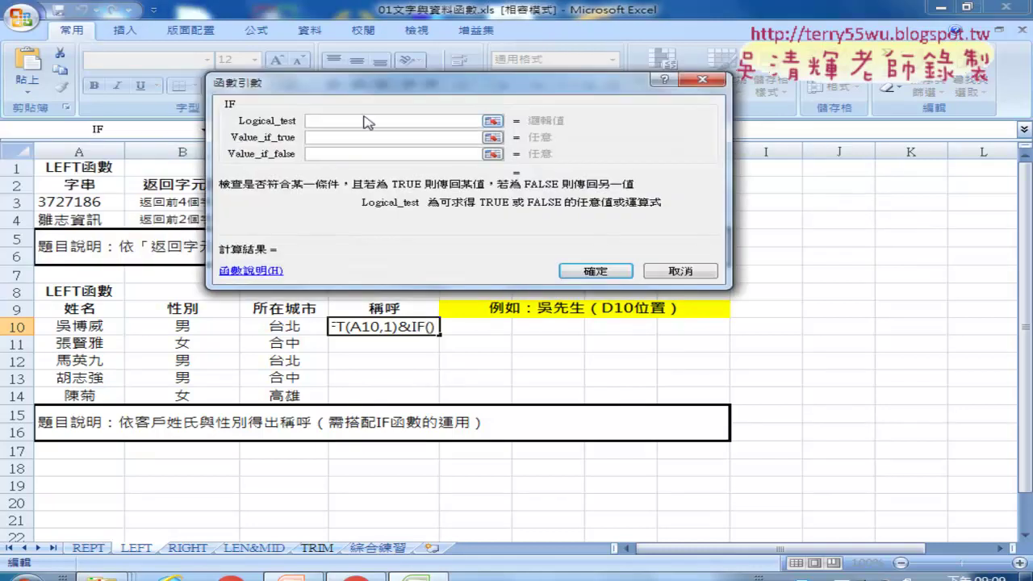
{"action": "mouse_move", "coordinate": [394, 83]}
{"action": "left_mouse_down"}
{"action": "mouse_move", "coordinate": [397, 181]}
{"action": "mouse_move", "coordinate": [401, 165]}
{"action": "left_mouse_up"}
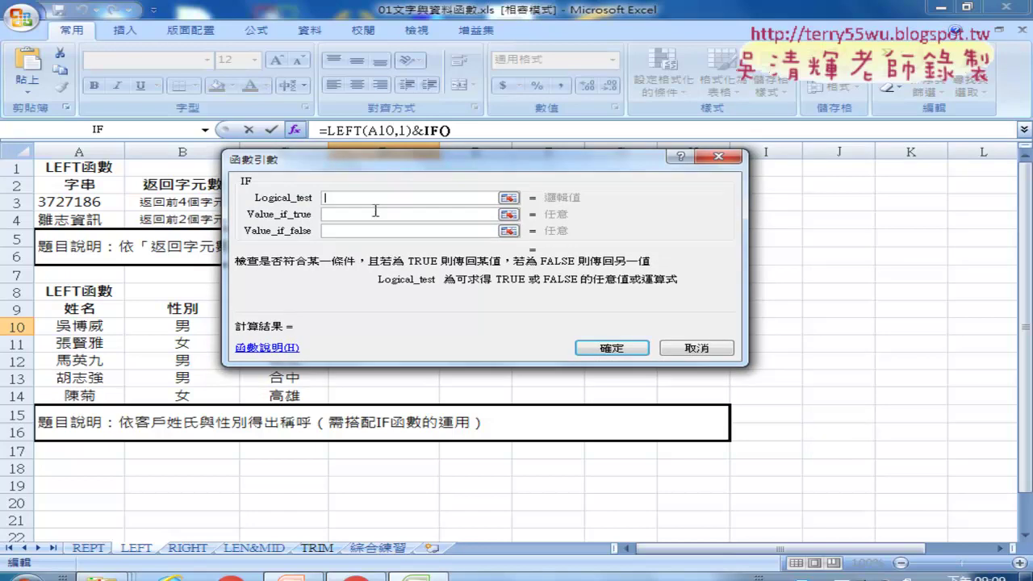
{"action": "left_click_drag", "start_coordinate": [425, 162], "coordinate": [536, 167]}
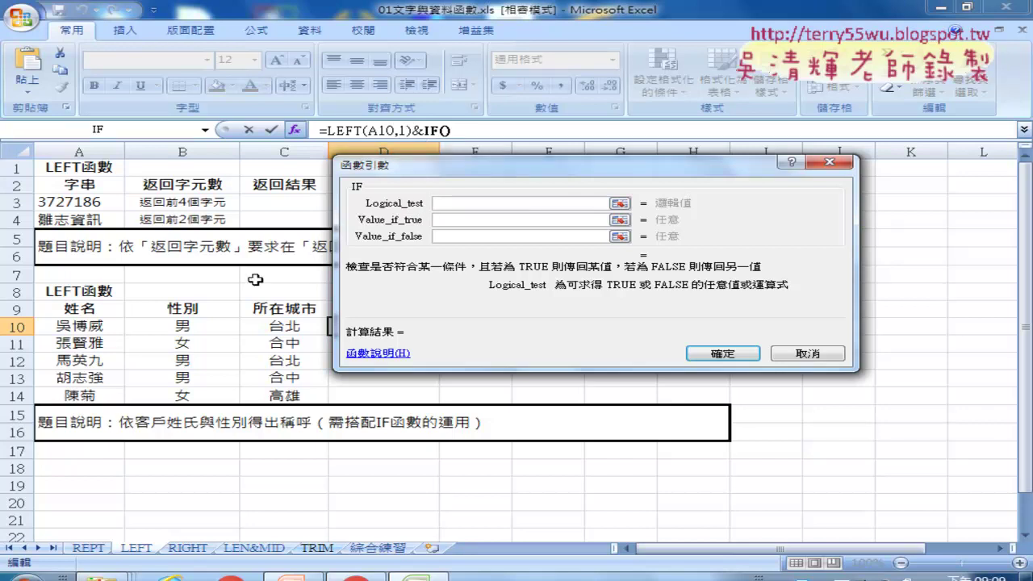
{"action": "left_click", "coordinate": [185, 326]}
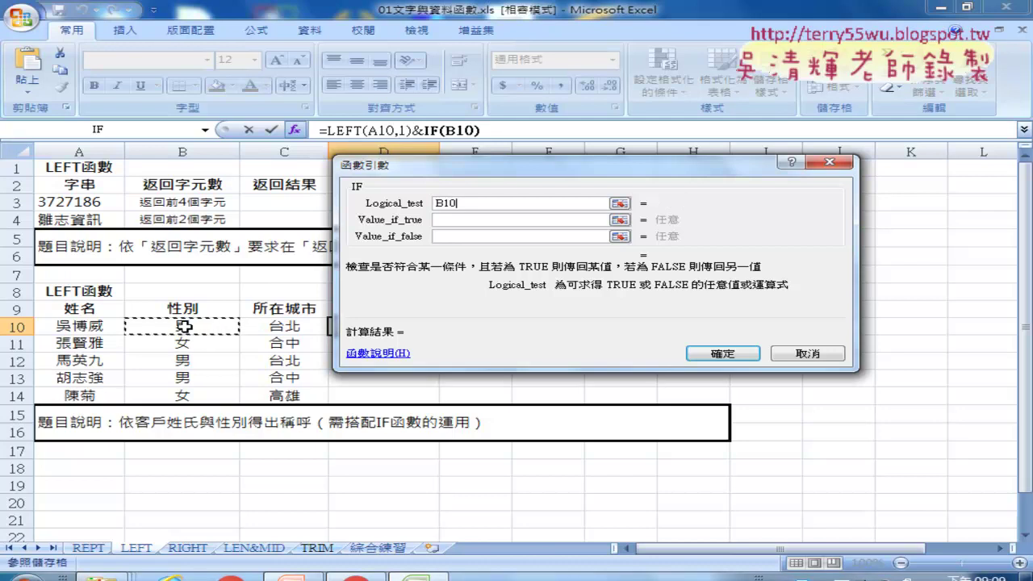
{"action": "type", "text": "=\""}
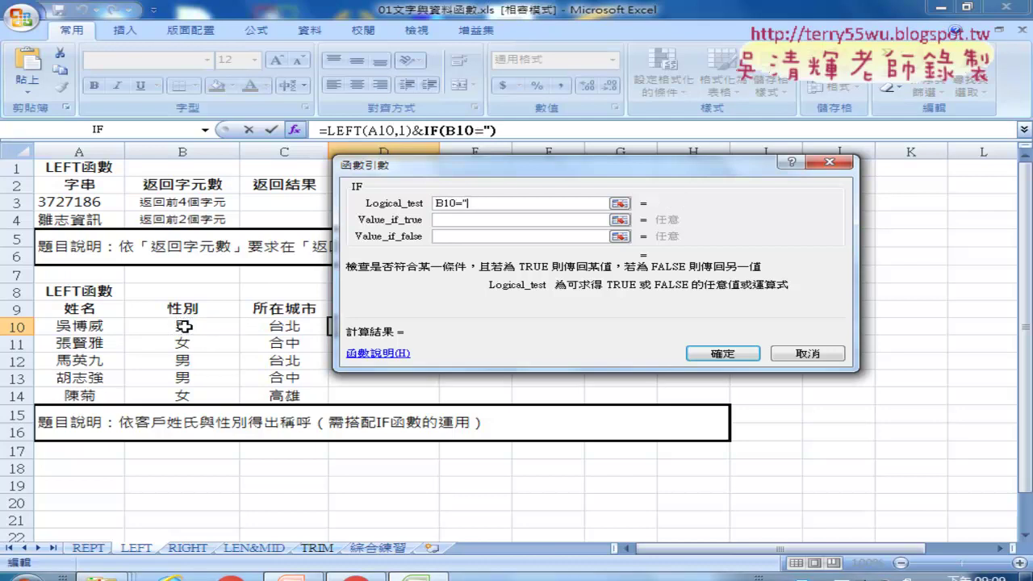
{"action": "type", "text": "\""}
{"action": "key", "text": "Left"}
{"action": "type", "text": "男"}
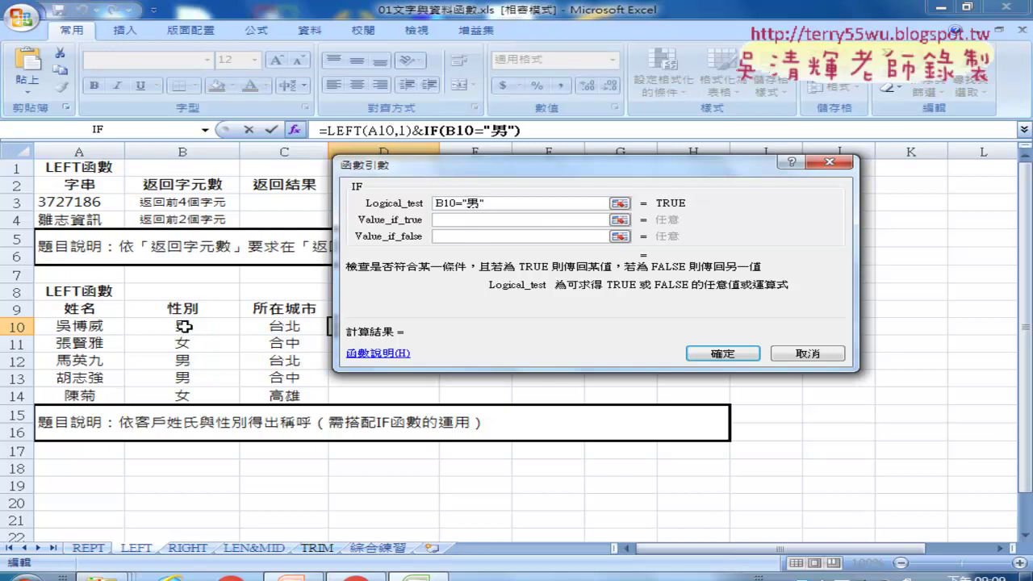
{"action": "key", "text": "Tab"}
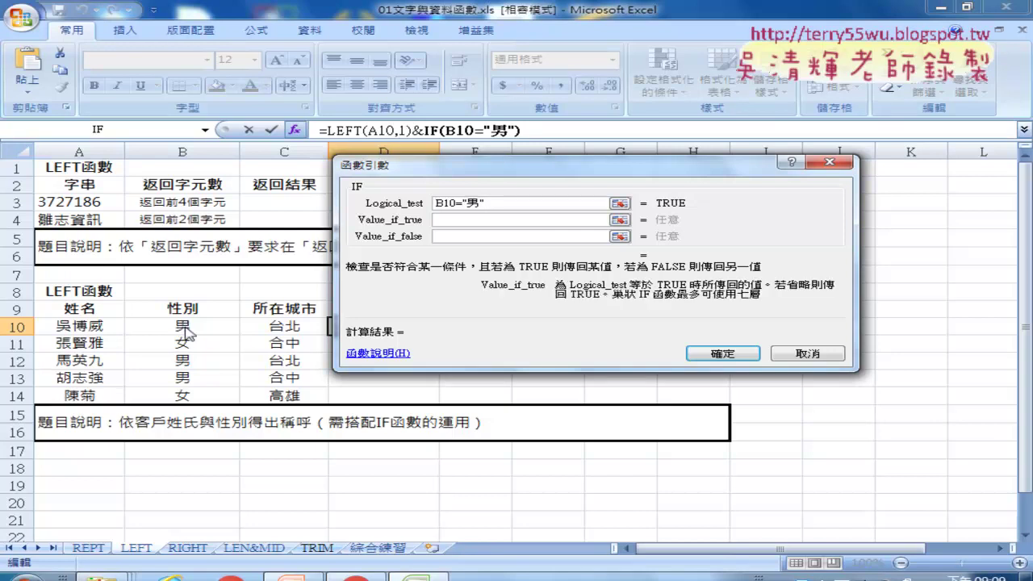
{"action": "type", "text": "\", "}
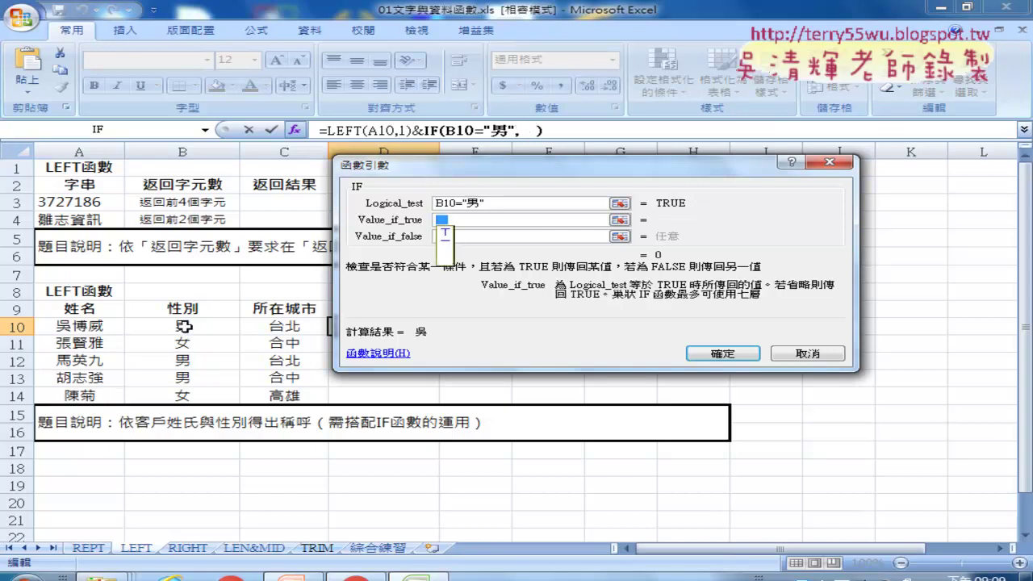
{"action": "type", "text": "先"}
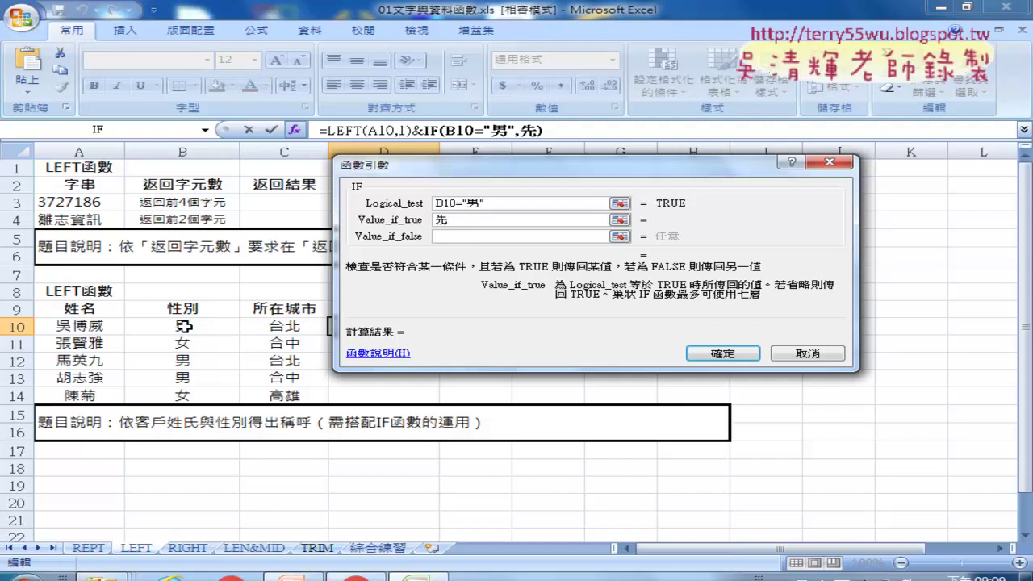
{"action": "type", "text": "生"}
{"action": "key", "text": "Tab"}
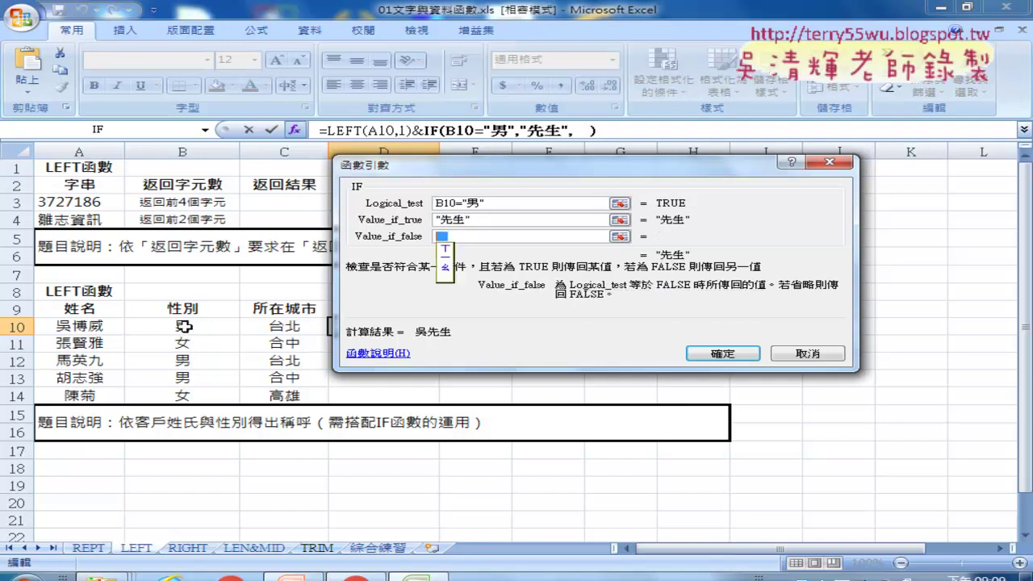
{"action": "type", "text": "小姐"}
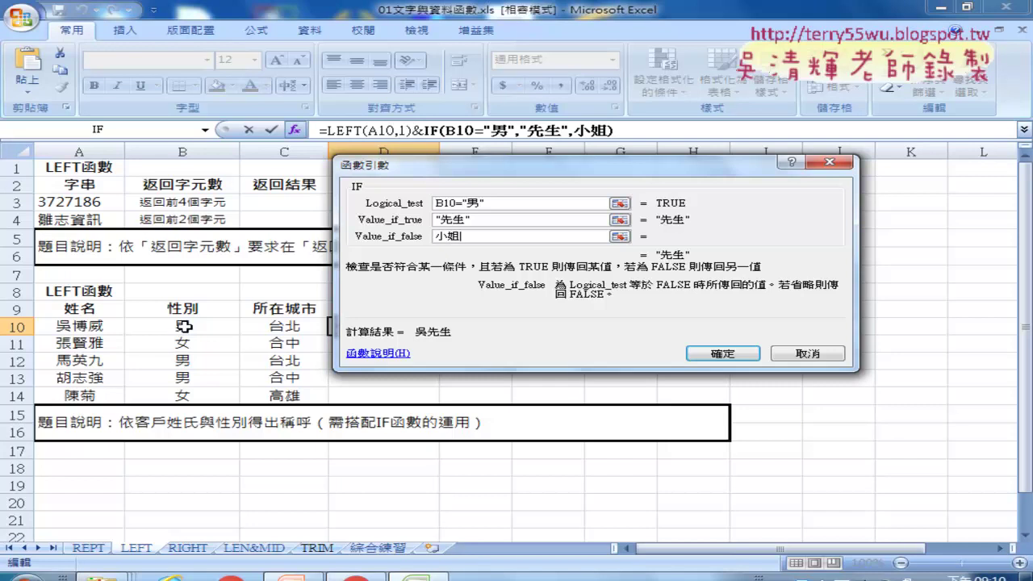
- Review the IF arguments: the condition B10="男" and the values 先生 and 小姐
{"action": "left_click", "coordinate": [482, 219]}
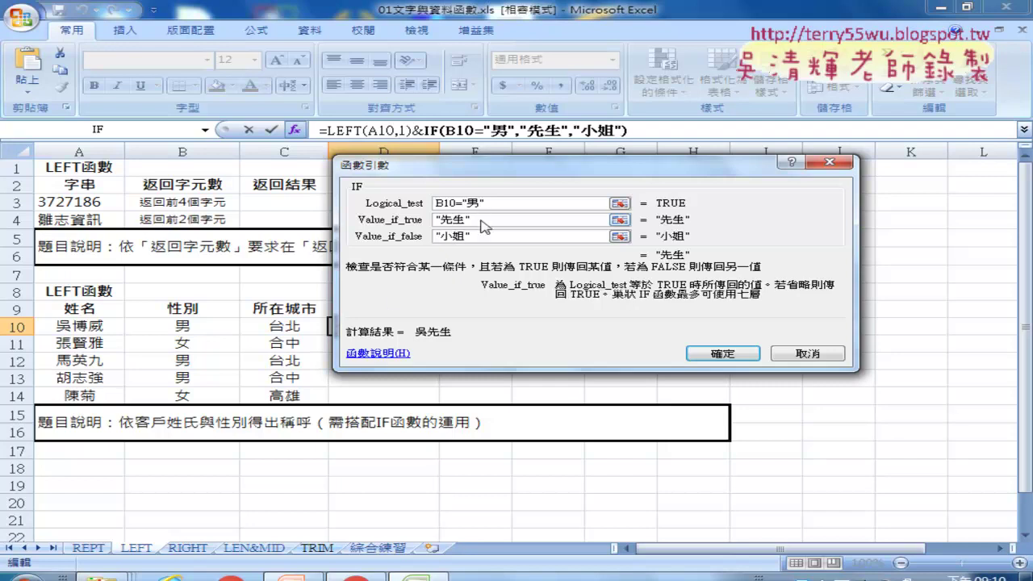
{"action": "left_click_drag", "start_coordinate": [482, 236], "coordinate": [433, 235]}
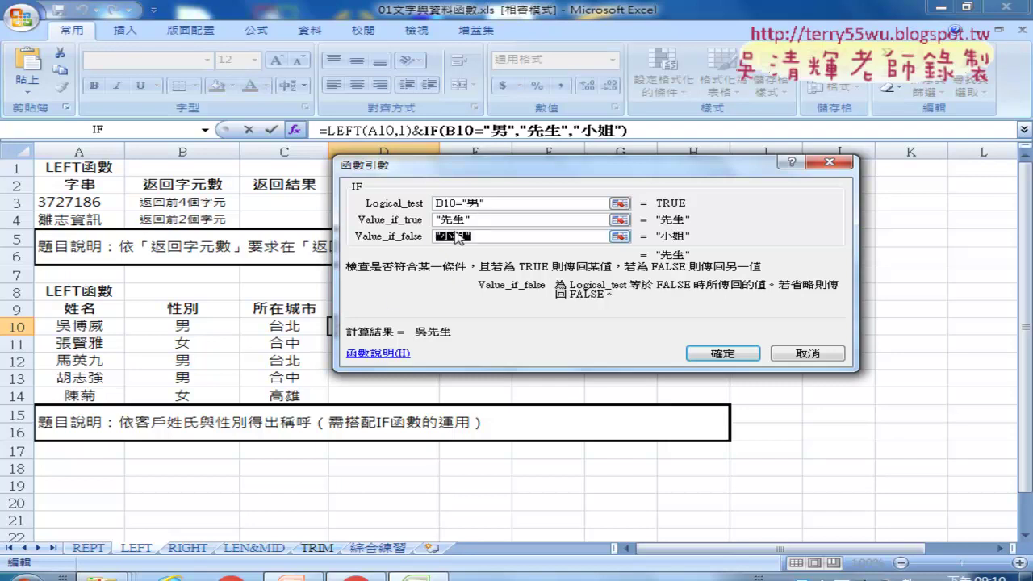
{"action": "left_click", "coordinate": [486, 236]}
{"action": "mouse_move", "coordinate": [487, 237]}
{"action": "left_mouse_down"}
{"action": "mouse_move", "coordinate": [435, 236]}
{"action": "mouse_move", "coordinate": [436, 220]}
{"action": "left_mouse_up"}
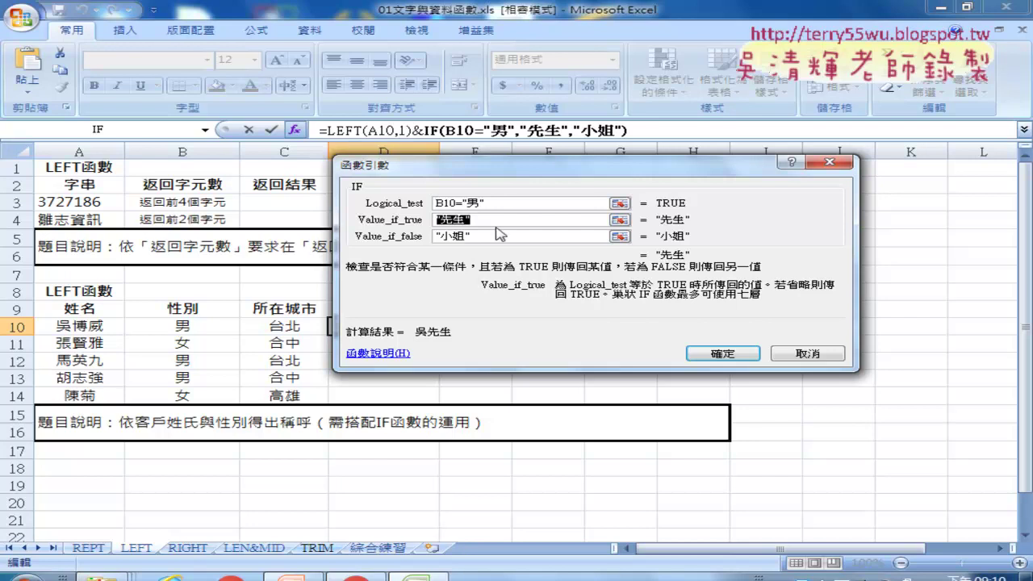
{"action": "left_click", "coordinate": [497, 203]}
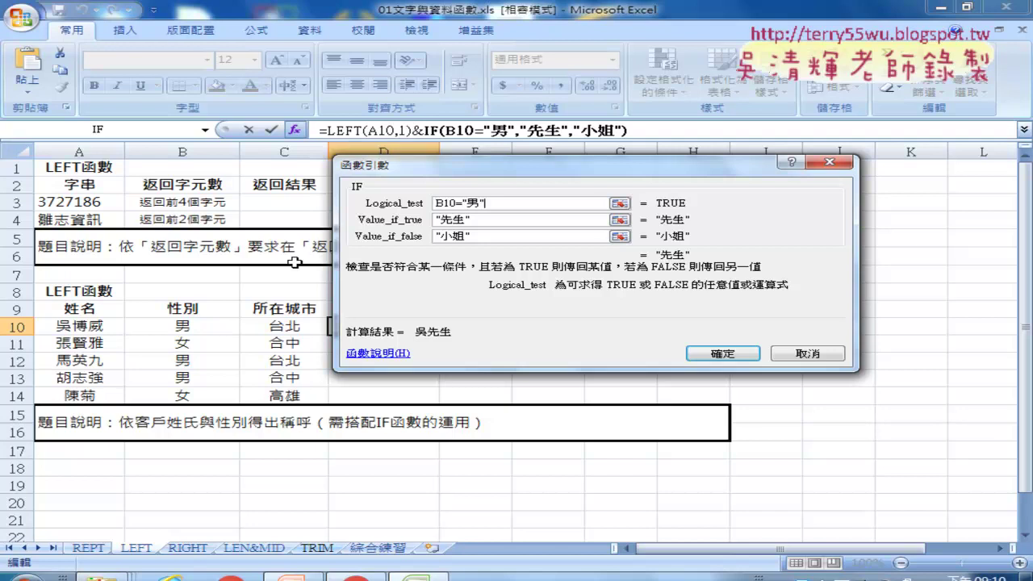
{"action": "left_click_drag", "start_coordinate": [515, 175], "coordinate": [655, 179]}
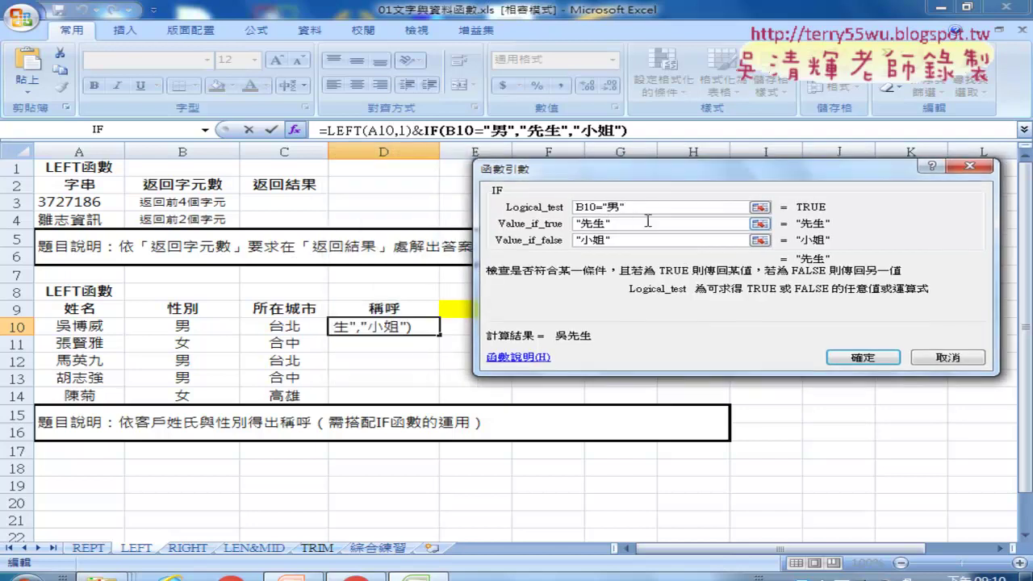
{"action": "left_click_drag", "start_coordinate": [618, 224], "coordinate": [575, 226]}
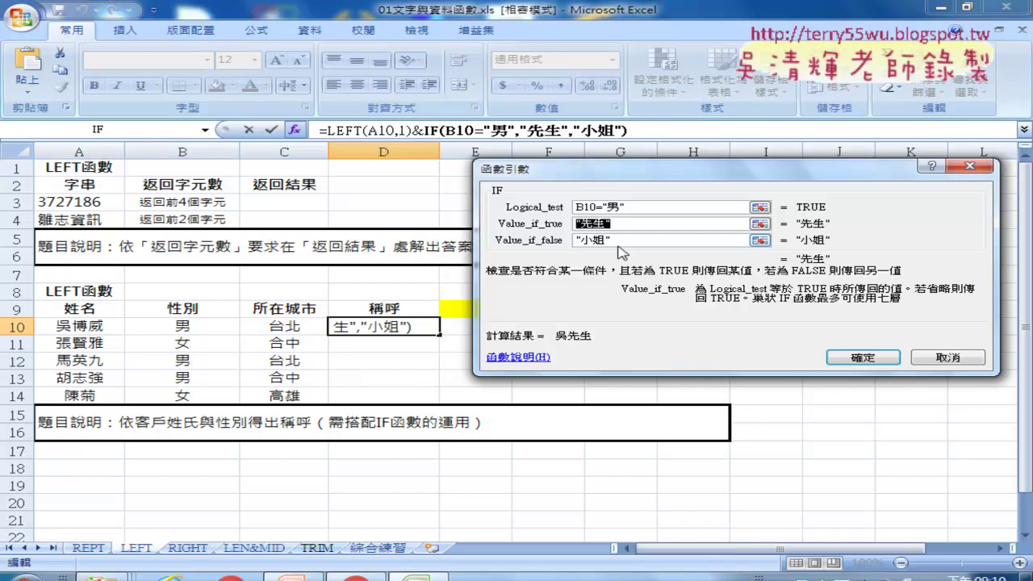
{"action": "left_click_drag", "start_coordinate": [632, 241], "coordinate": [576, 239]}
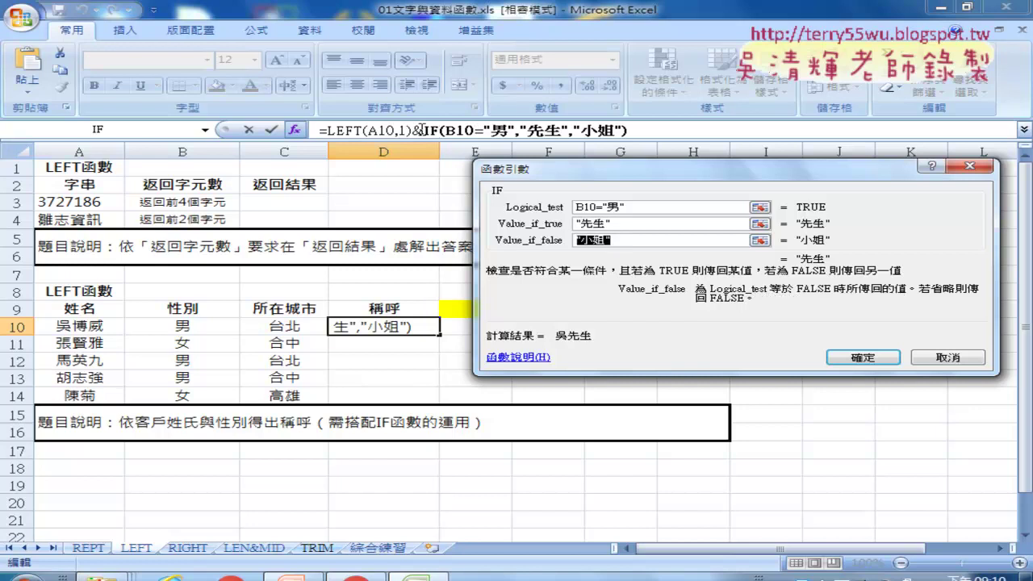
{"action": "left_click", "coordinate": [602, 227]}
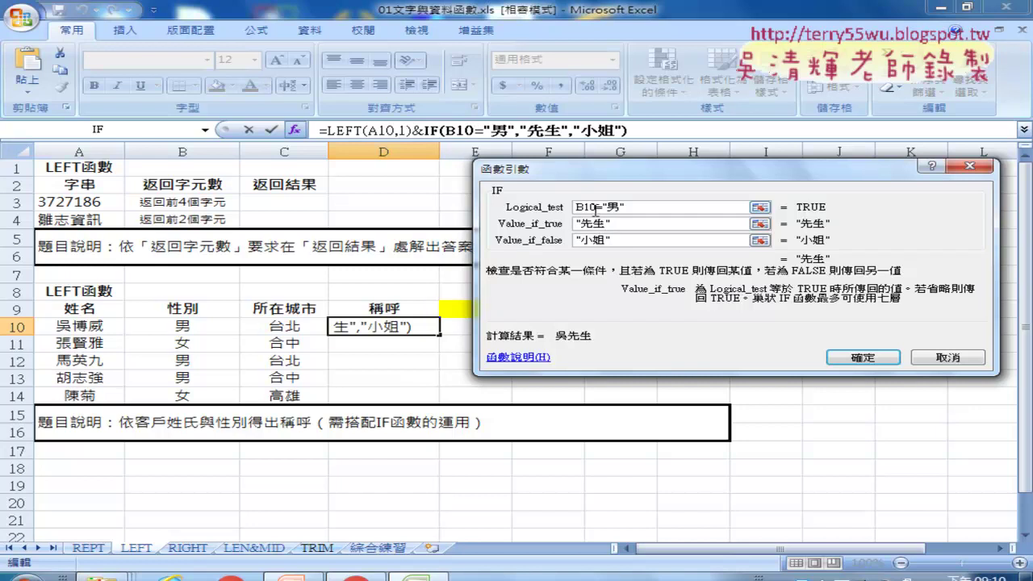
{"action": "double_click", "coordinate": [576, 208]}
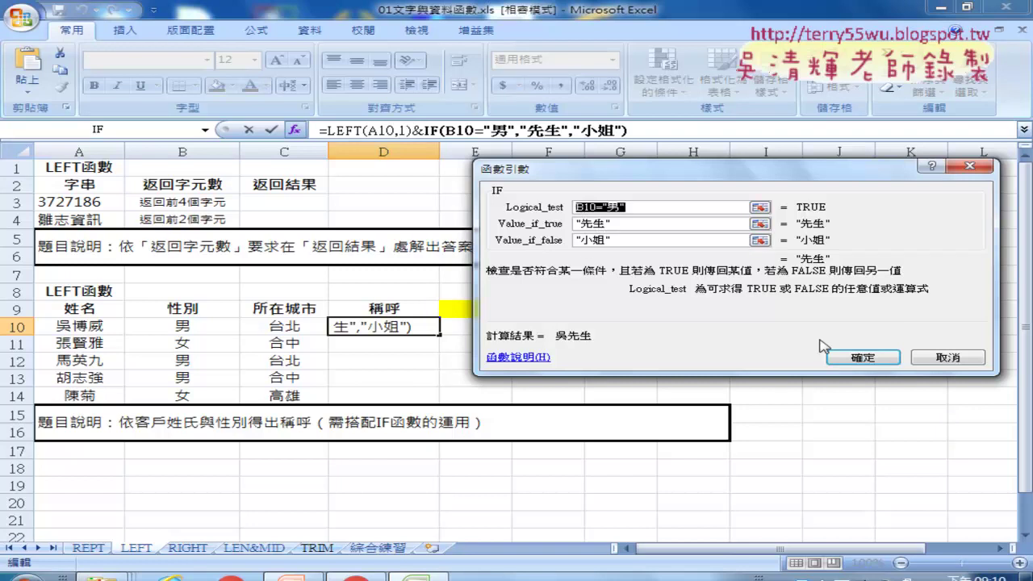
- Commit D10's formula and fill it to D14, giving 吳先生, 張小姐, 馬先生, 胡先生, 陳小姐
{"action": "left_click", "coordinate": [869, 361]}
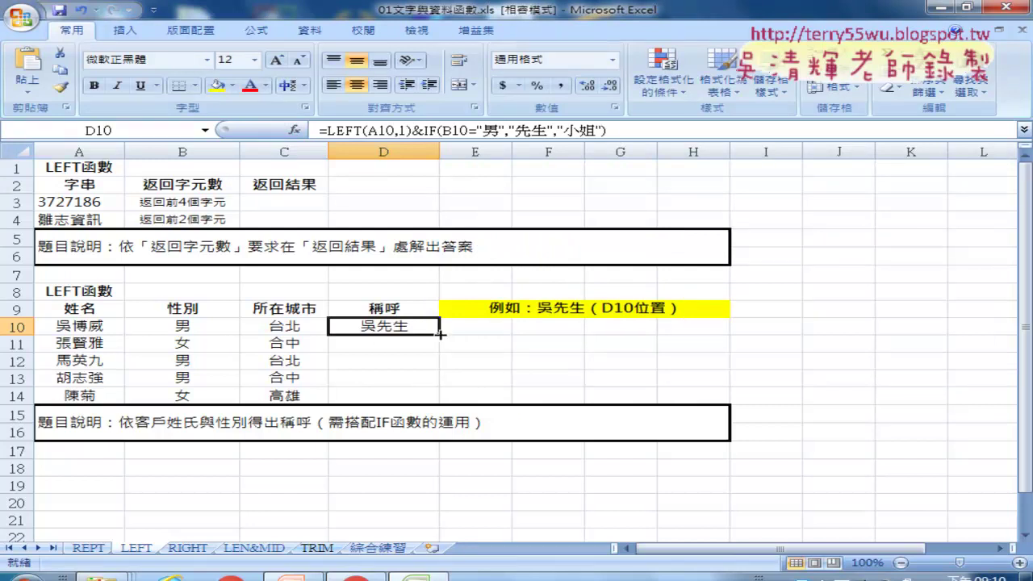
{"action": "left_click_drag", "start_coordinate": [443, 338], "coordinate": [436, 401]}
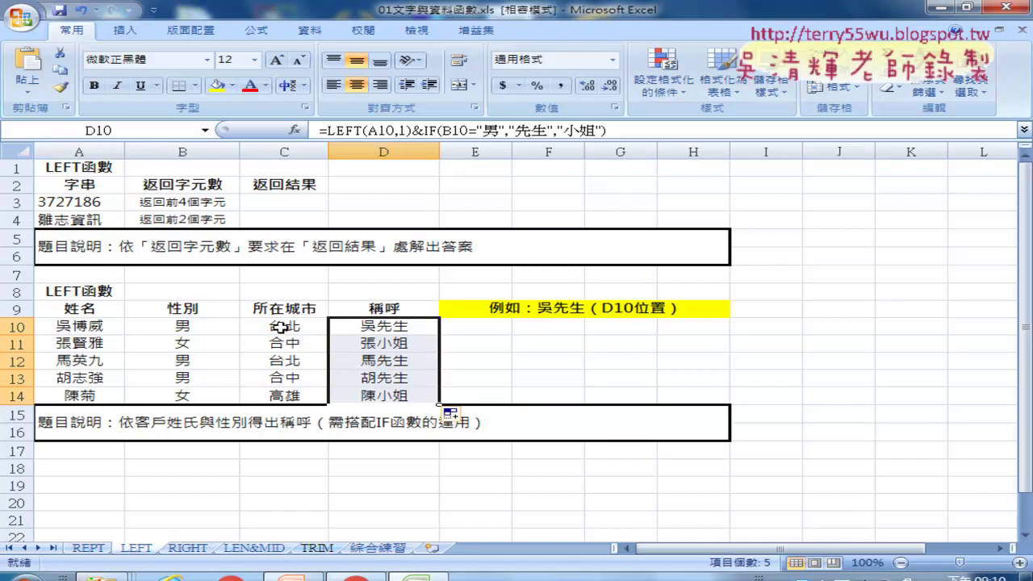
{"action": "left_click", "coordinate": [395, 327]}
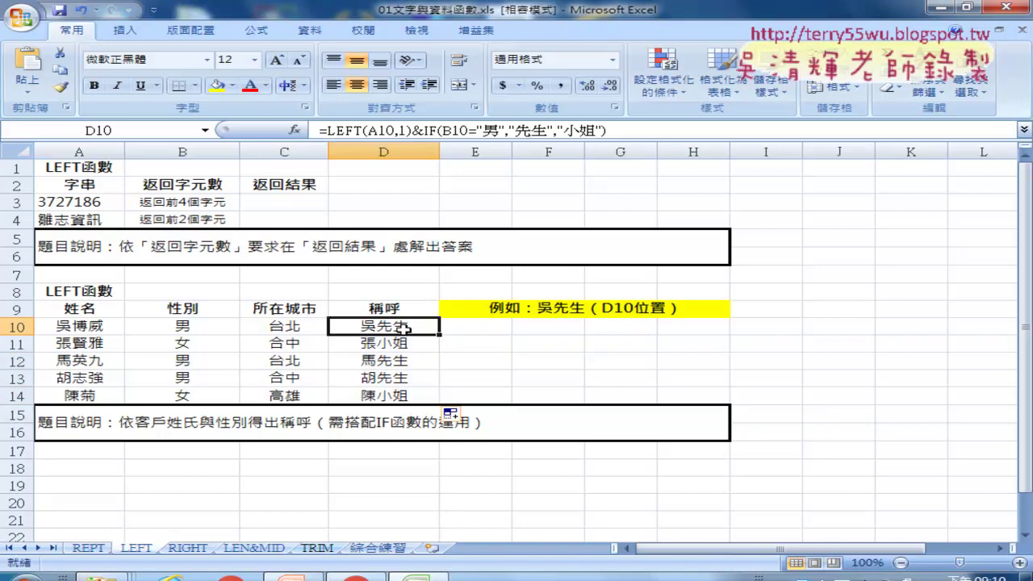
{"action": "left_click", "coordinate": [329, 132]}
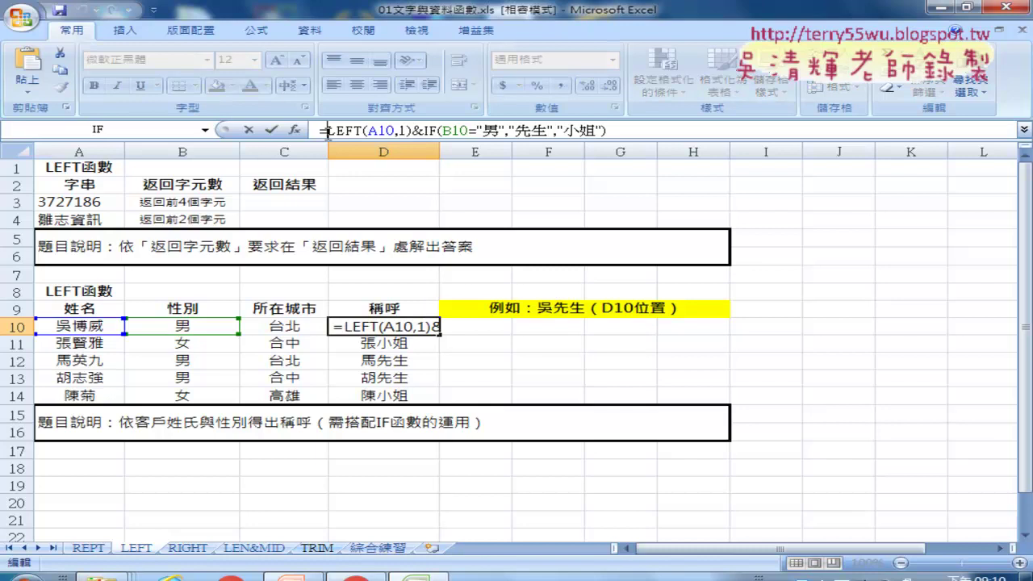
- Prefix D10's formula with C10&"的"& so it shows 台北的吳先生
{"action": "left_click", "coordinate": [286, 329]}
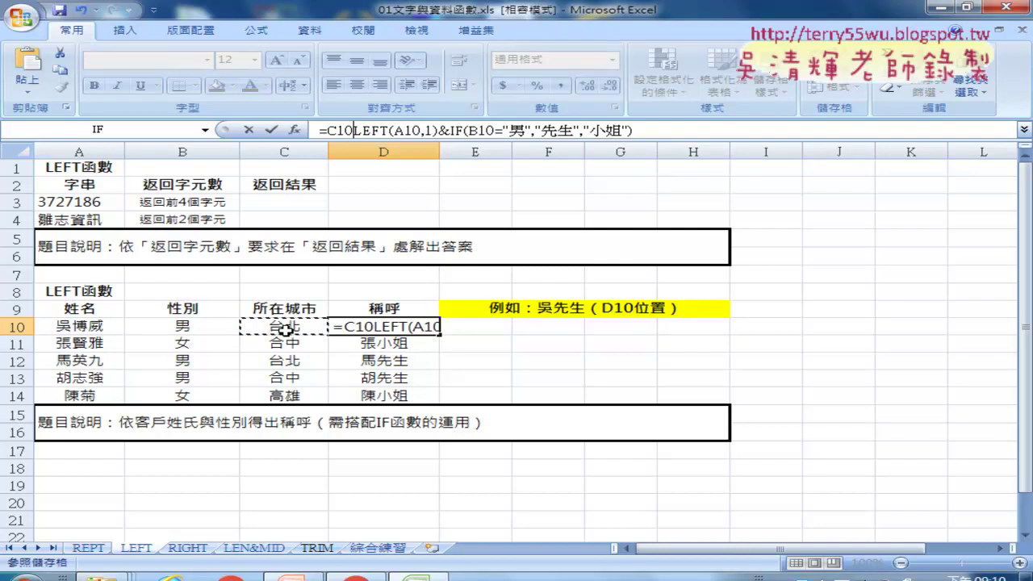
{"action": "type", "text": "&"}
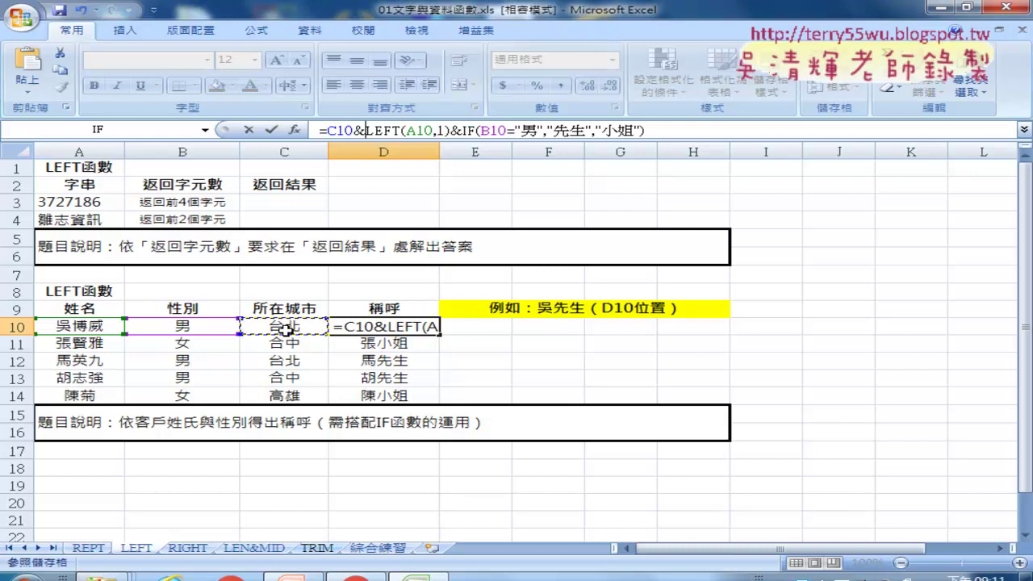
{"action": "left_click", "coordinate": [273, 130]}
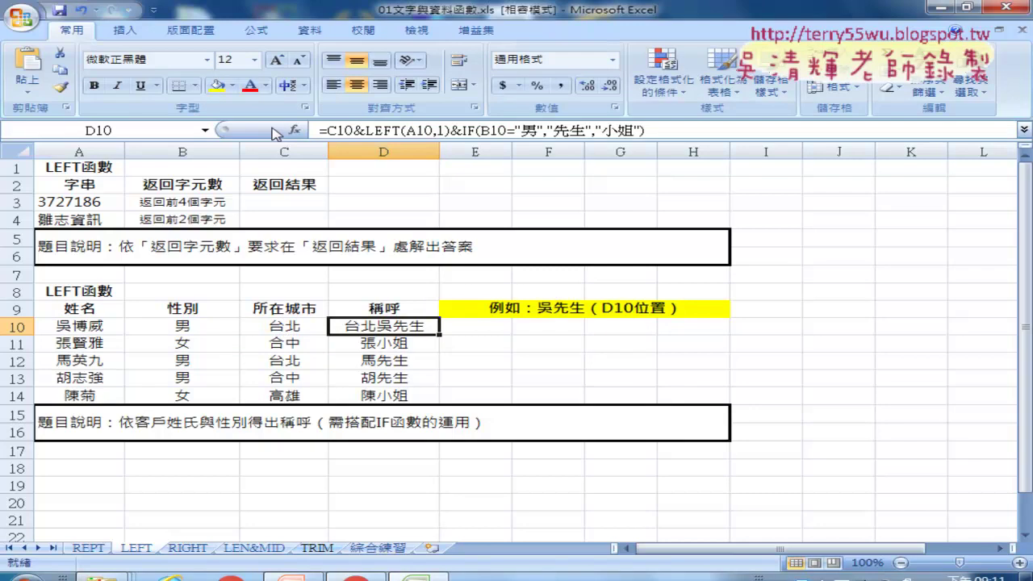
{"action": "left_click", "coordinate": [351, 130]}
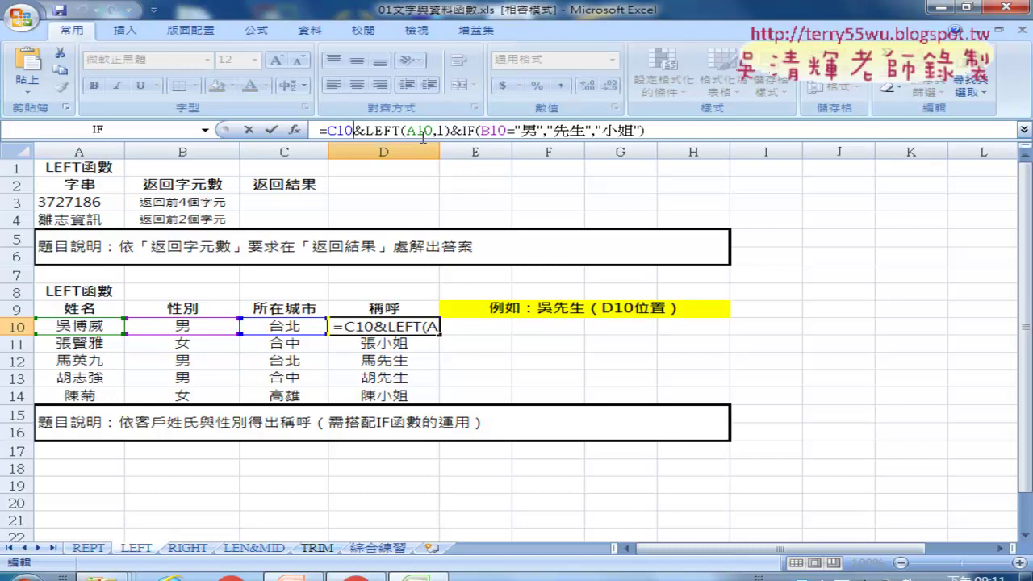
{"action": "type", "text": "\""}
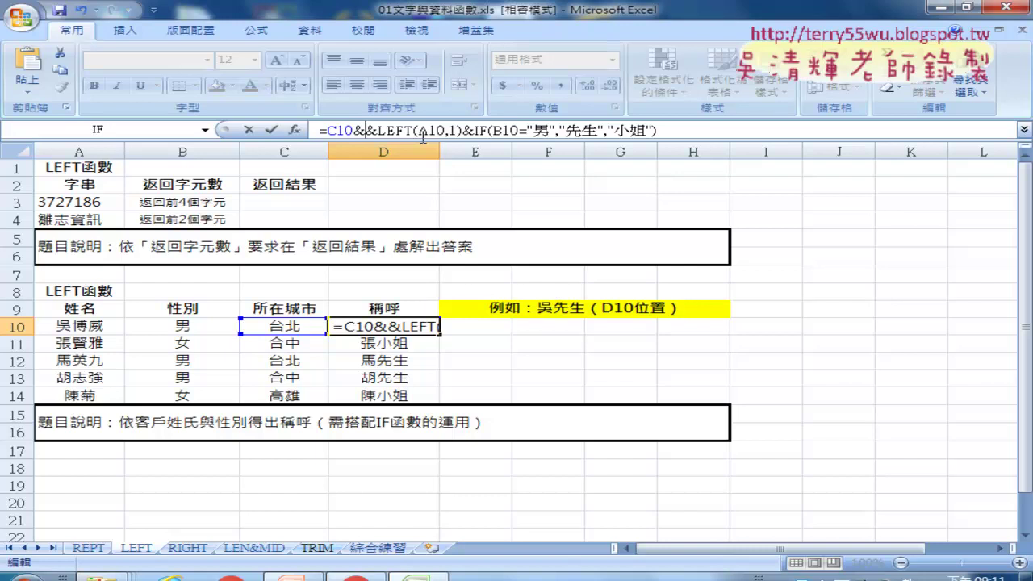
{"action": "type", "text": "\""}
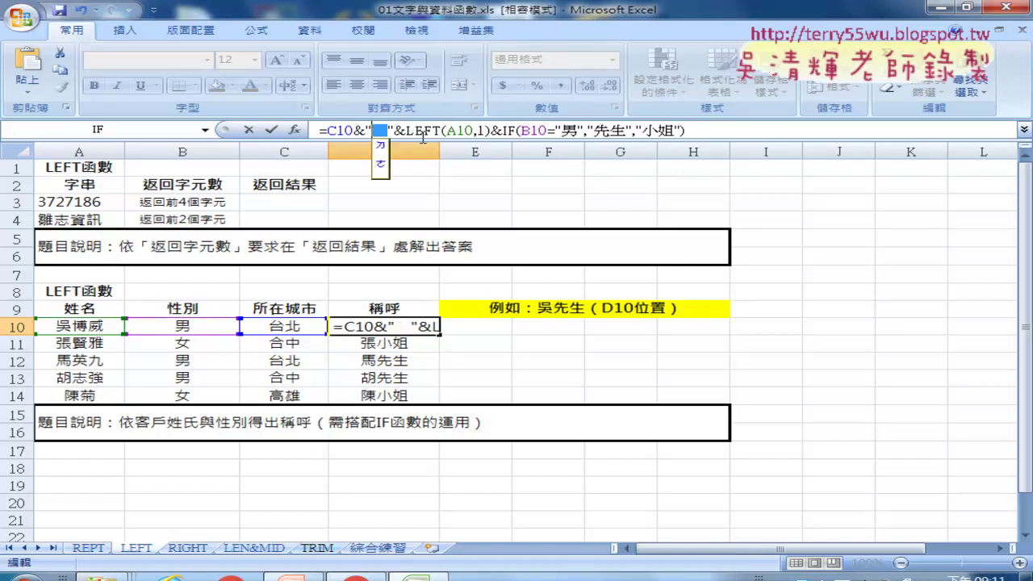
{"action": "type", "text": "的"}
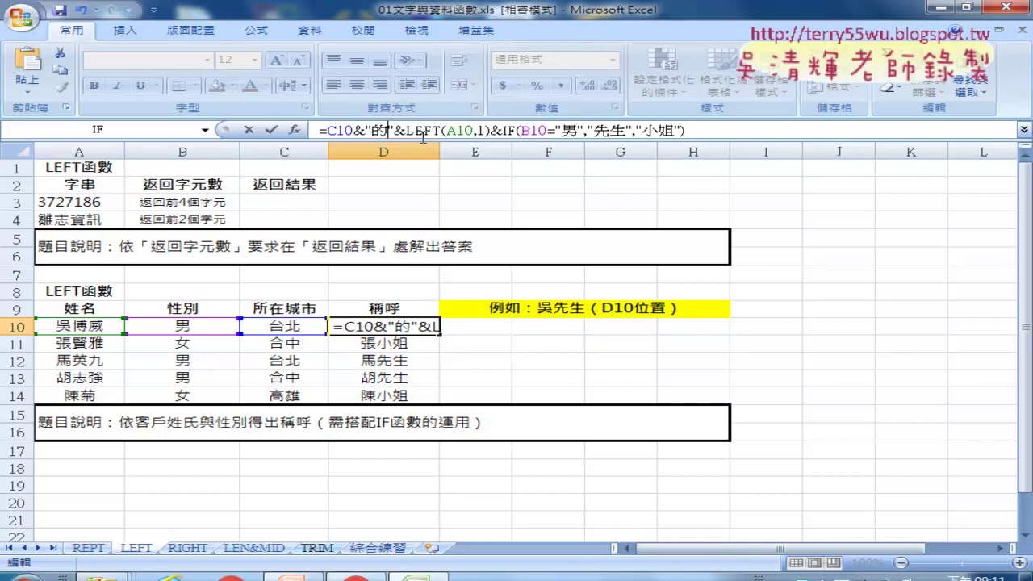
{"action": "left_click", "coordinate": [274, 132]}
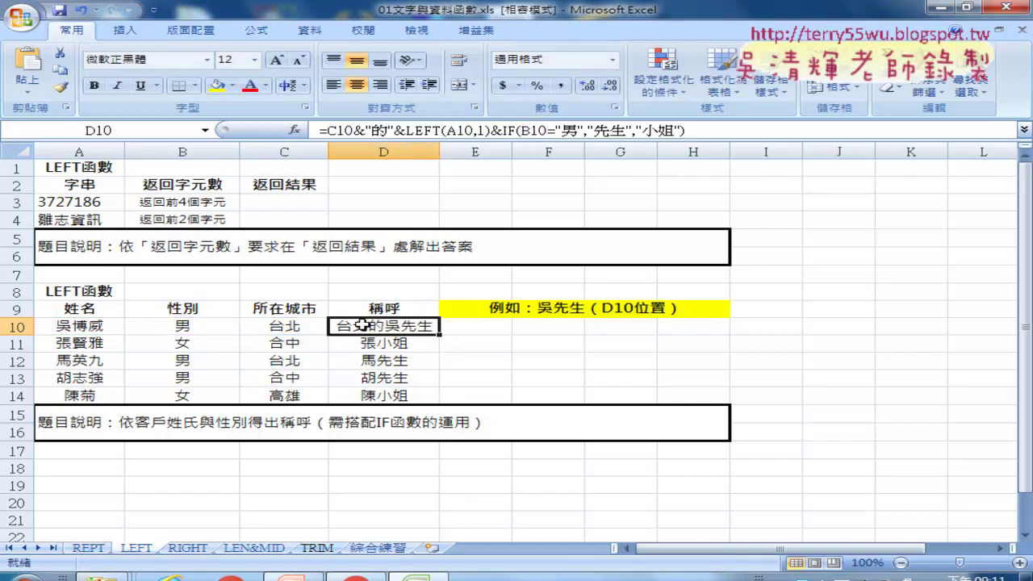
- Copy D10's city-prefixed formula down through D14
{"action": "left_click_drag", "start_coordinate": [440, 333], "coordinate": [440, 404]}
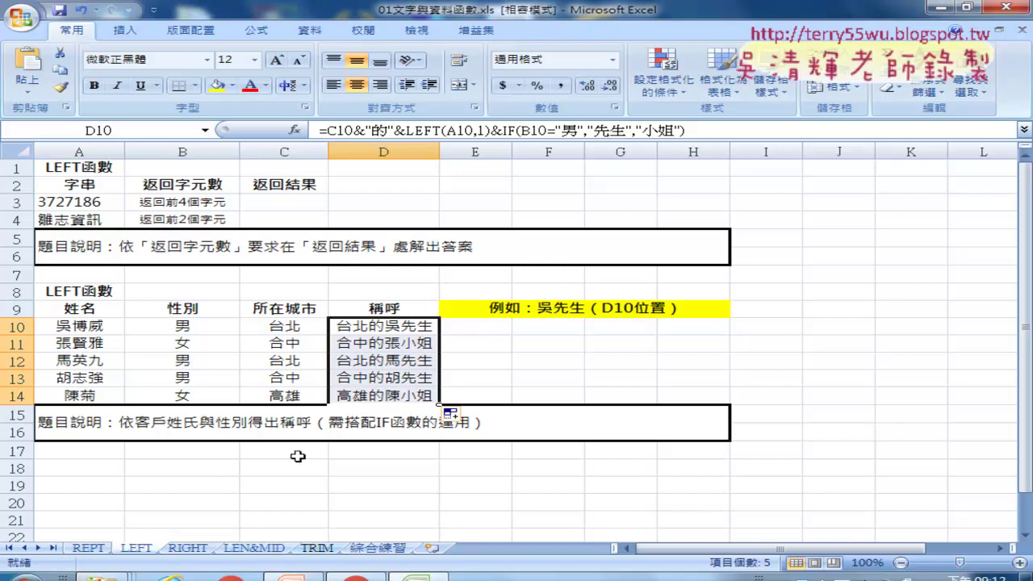
{"action": "left_click", "coordinate": [484, 328]}
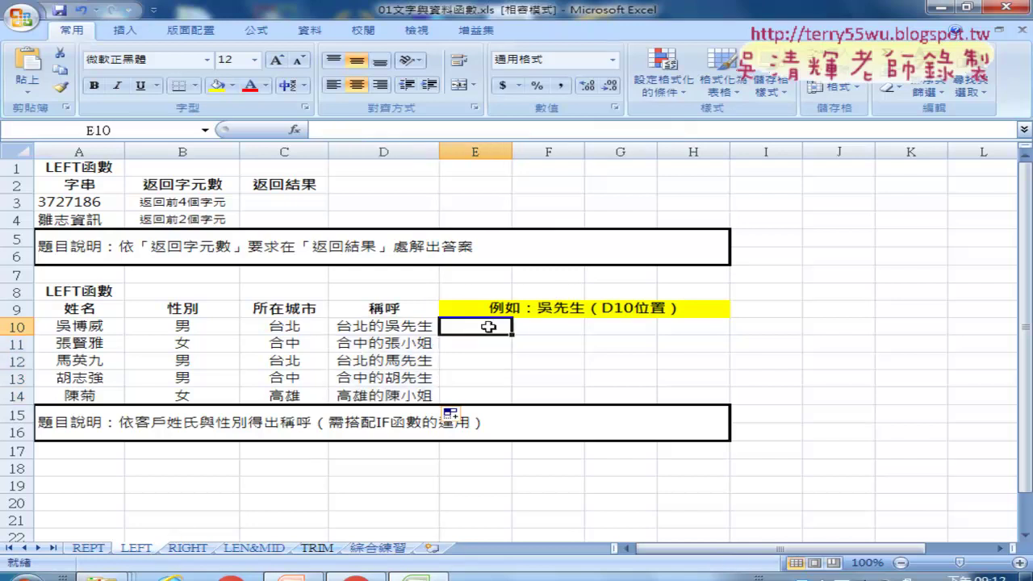
{"action": "left_click", "coordinate": [296, 129]}
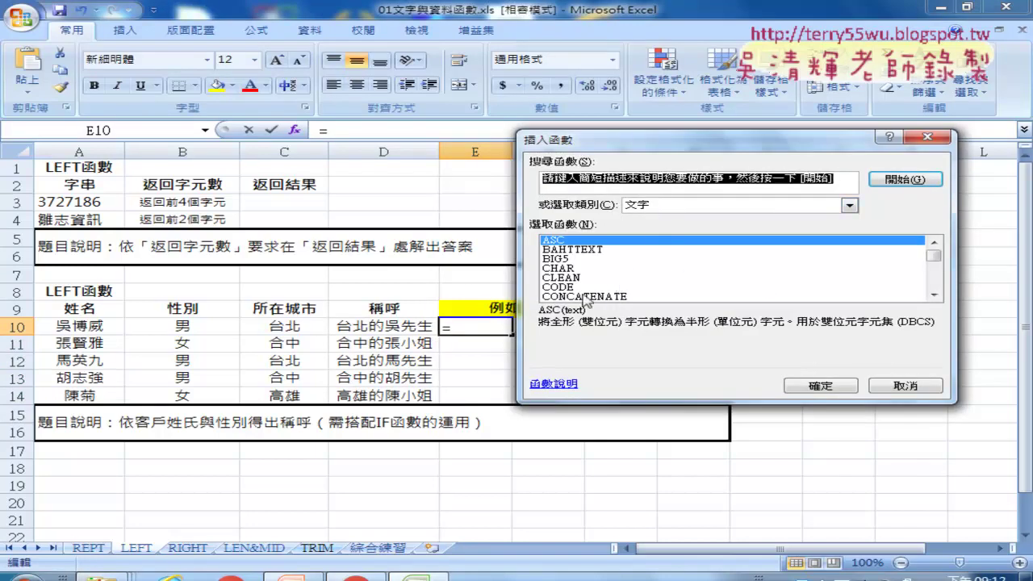
{"action": "left_click_drag", "start_coordinate": [934, 295], "coordinate": [936, 297]}
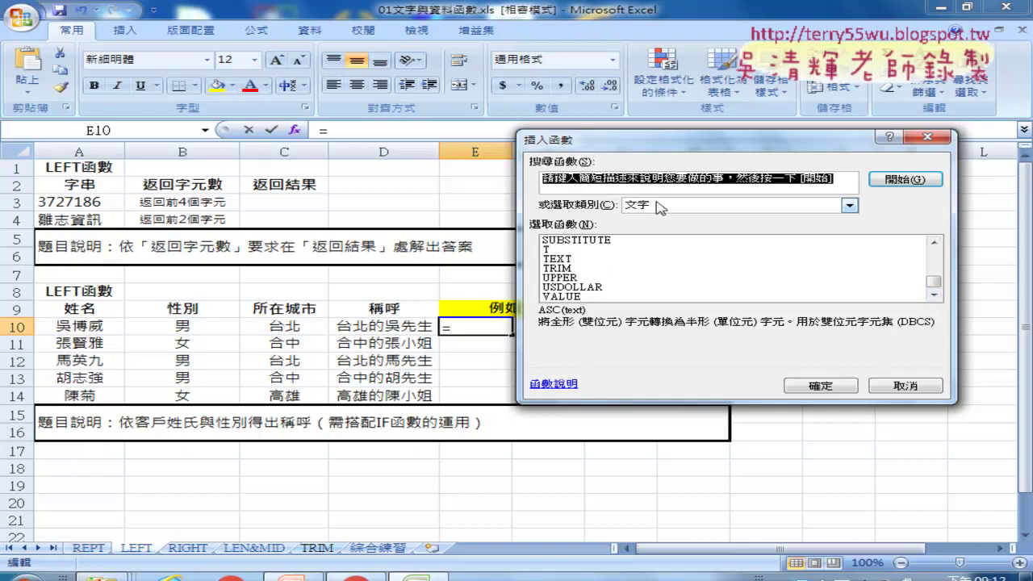
{"action": "left_click", "coordinate": [917, 388]}
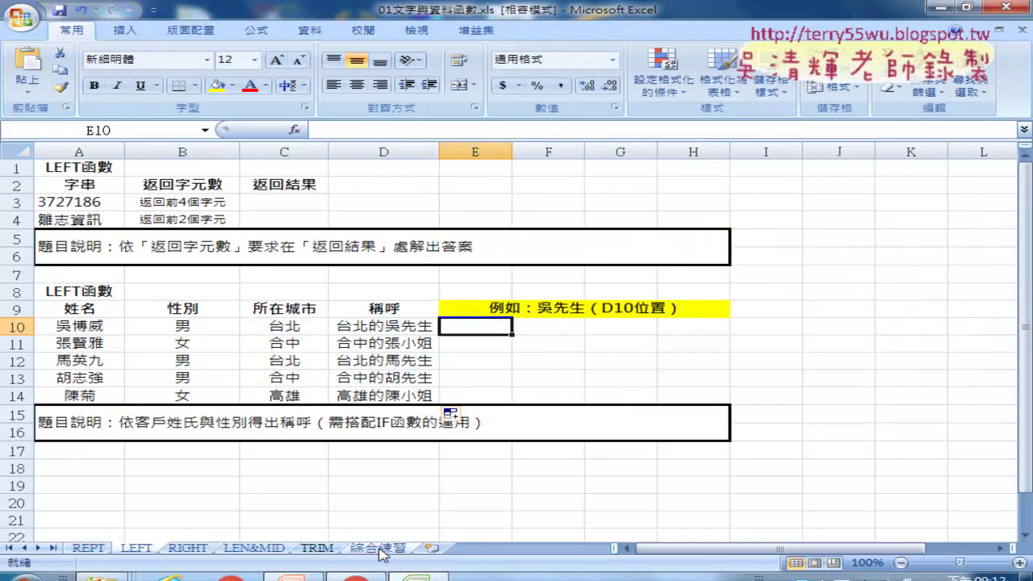
{"action": "left_click", "coordinate": [377, 548]}
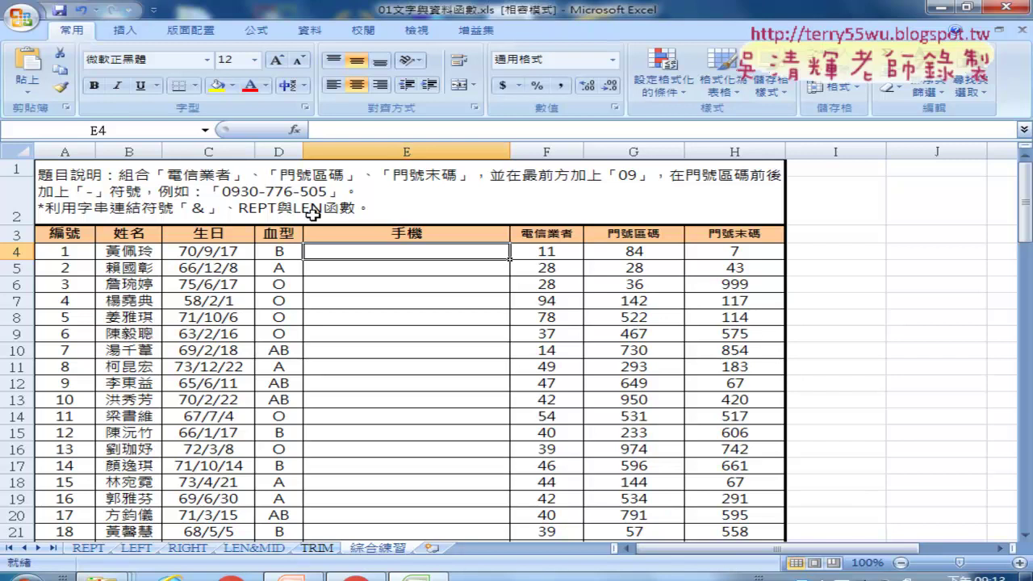
{"action": "left_click", "coordinate": [136, 548]}
{"action": "left_click", "coordinate": [400, 331]}
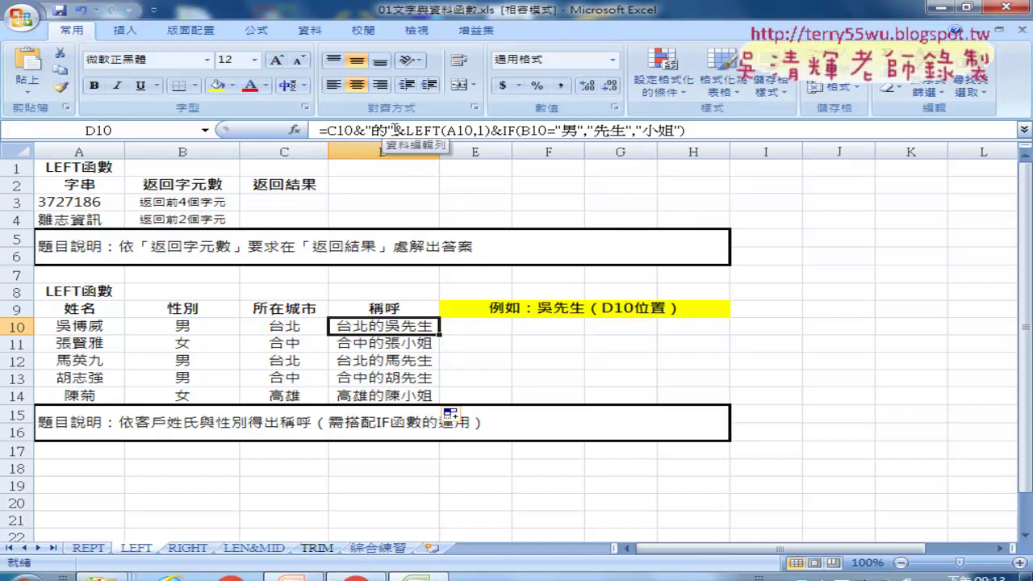
{"action": "left_click_drag", "start_coordinate": [402, 130], "coordinate": [330, 130]}
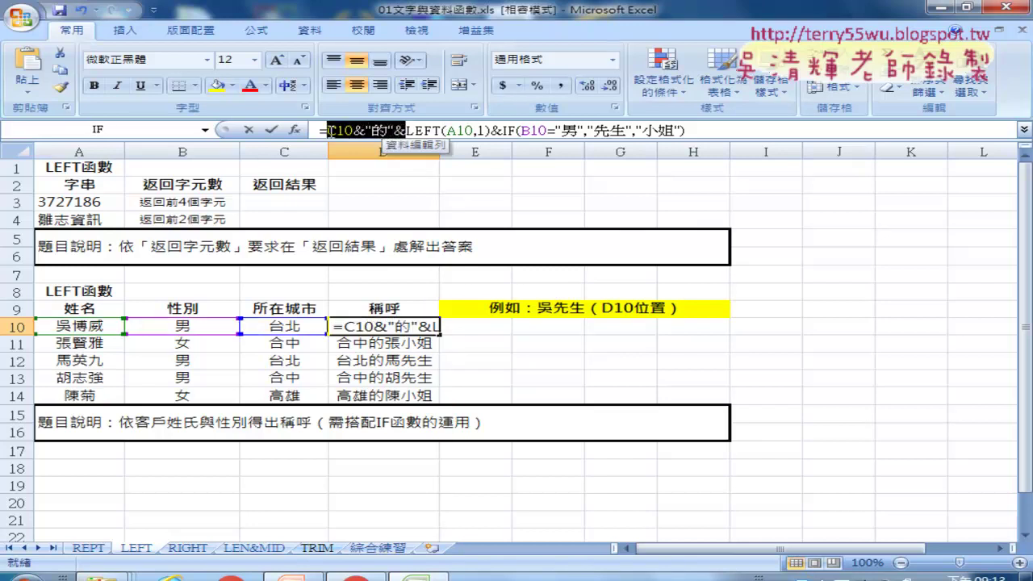